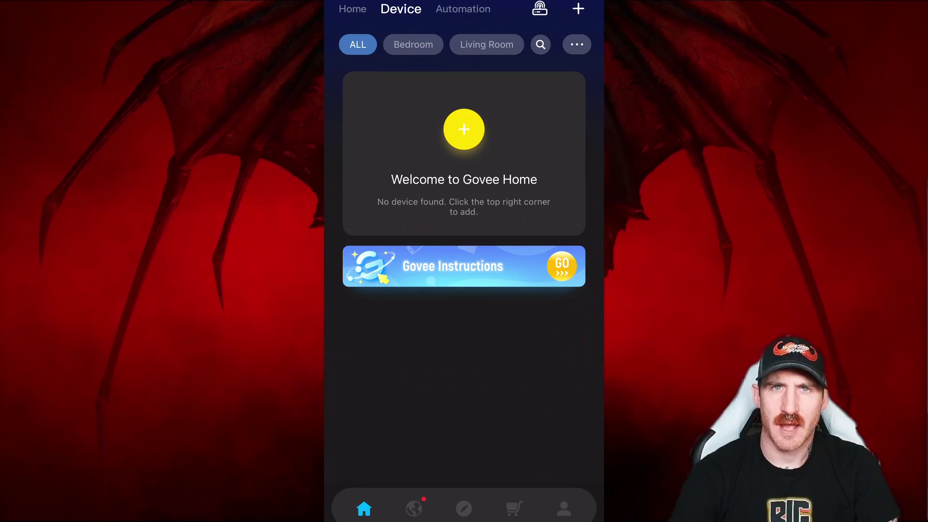
Open the API key application form from the profile settings and fill in the applicant's name.
click(564, 508)
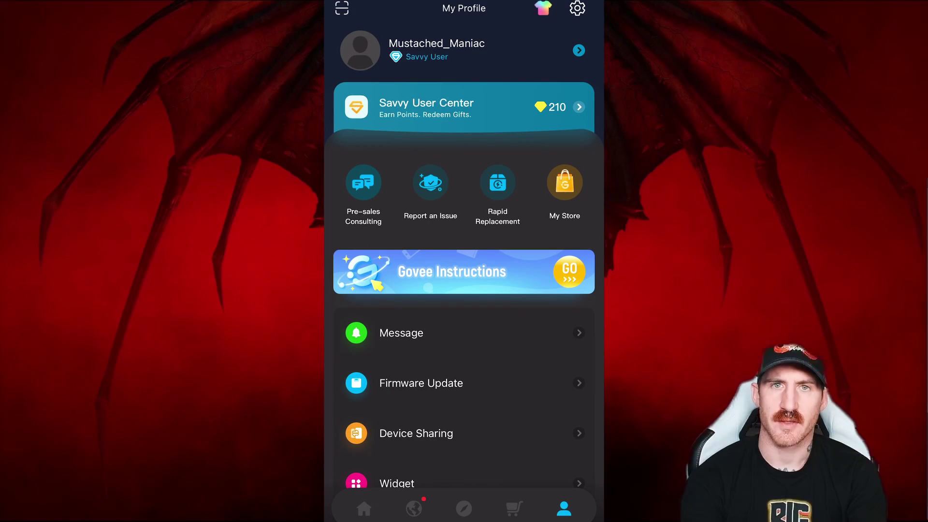
click(577, 8)
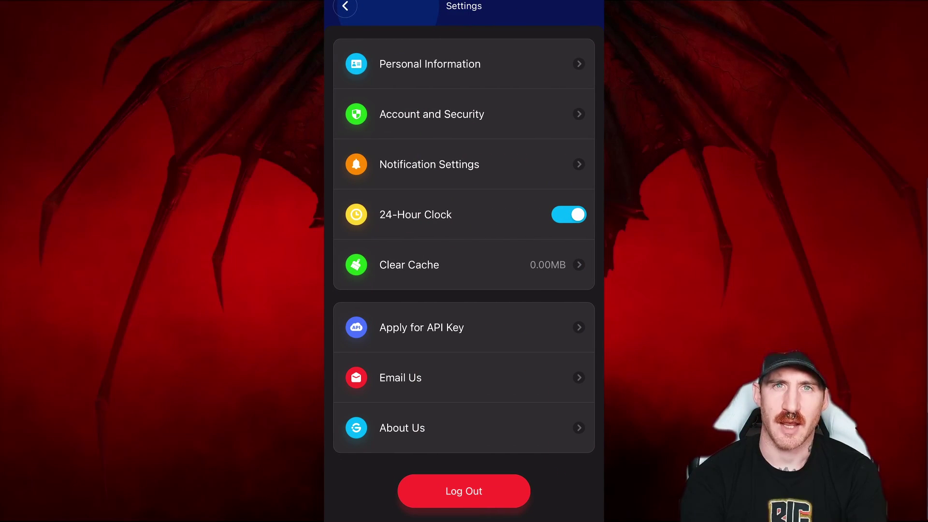
click(421, 327)
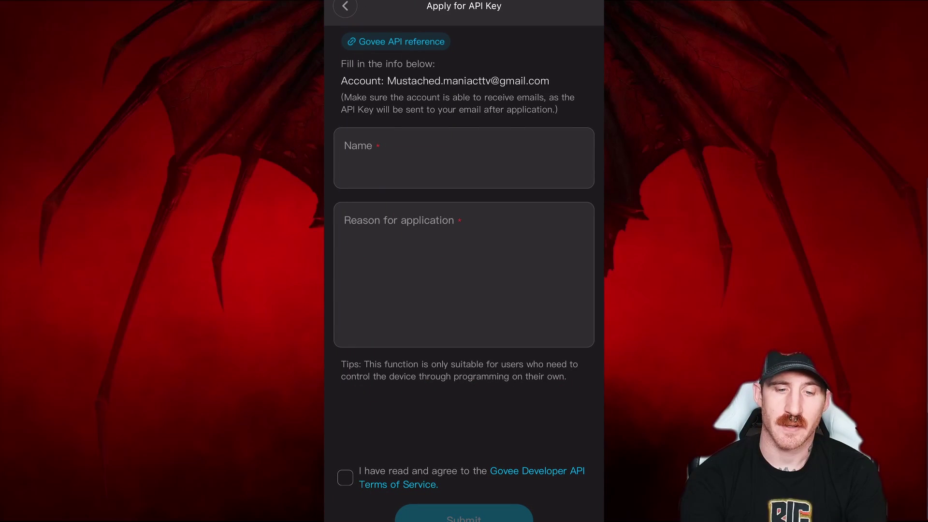
click(345, 167)
text(Mustached)
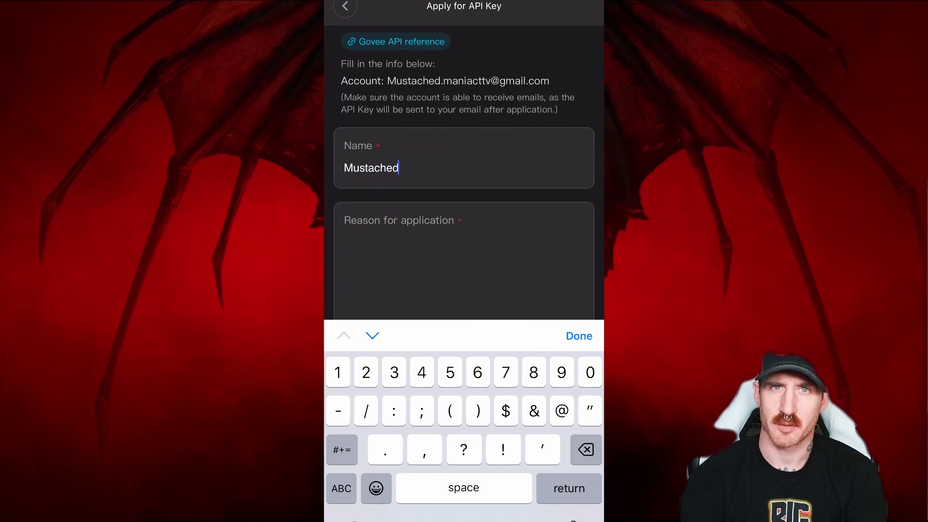
text(_Maniac)
key(Return)
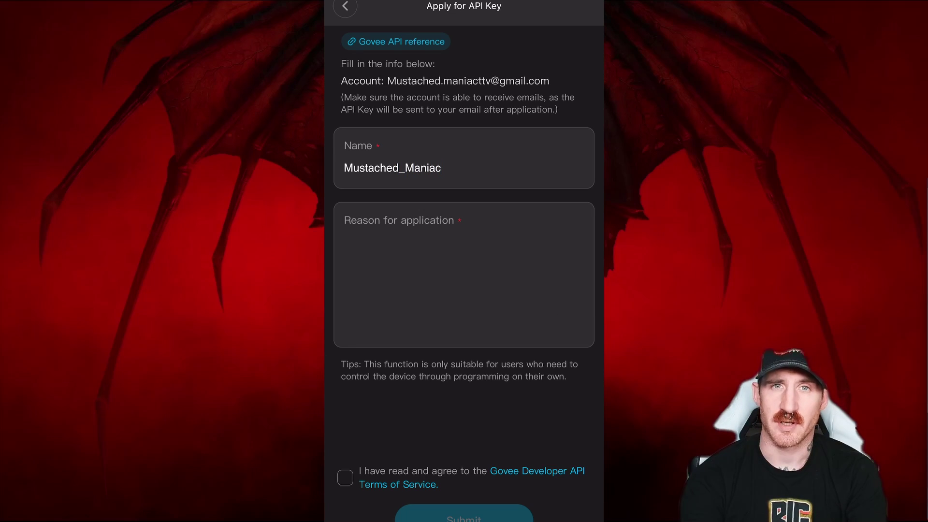
Enter "Control my lights from a program" as the reason for the API key application.
click(464, 261)
text(Contr)
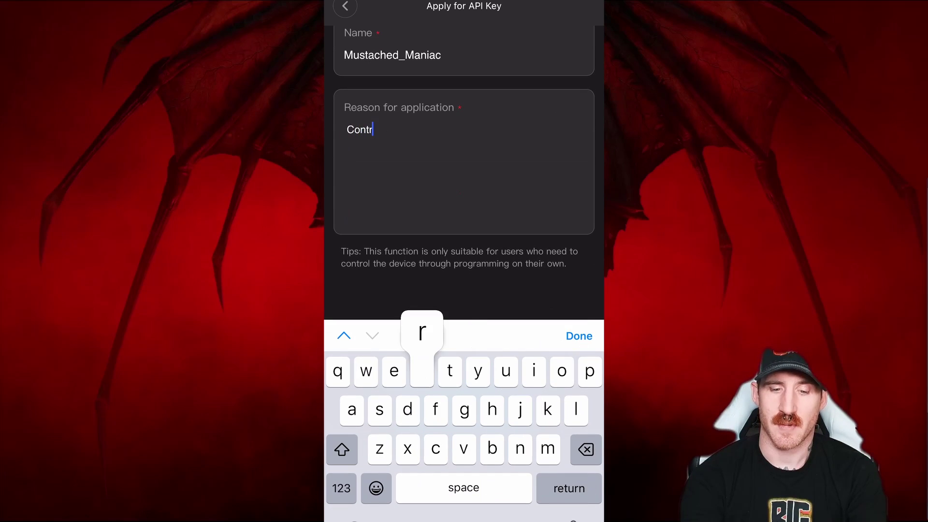
text(ol my lights )
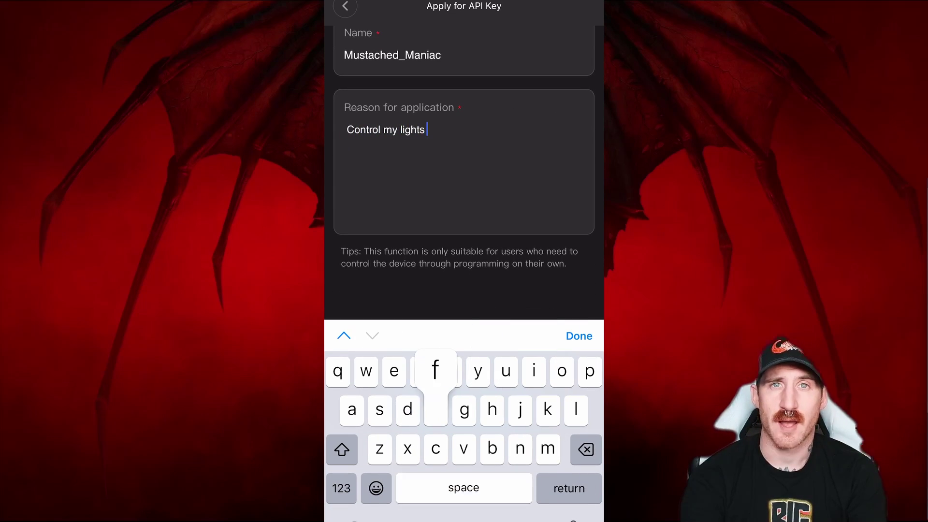
text(from a program)
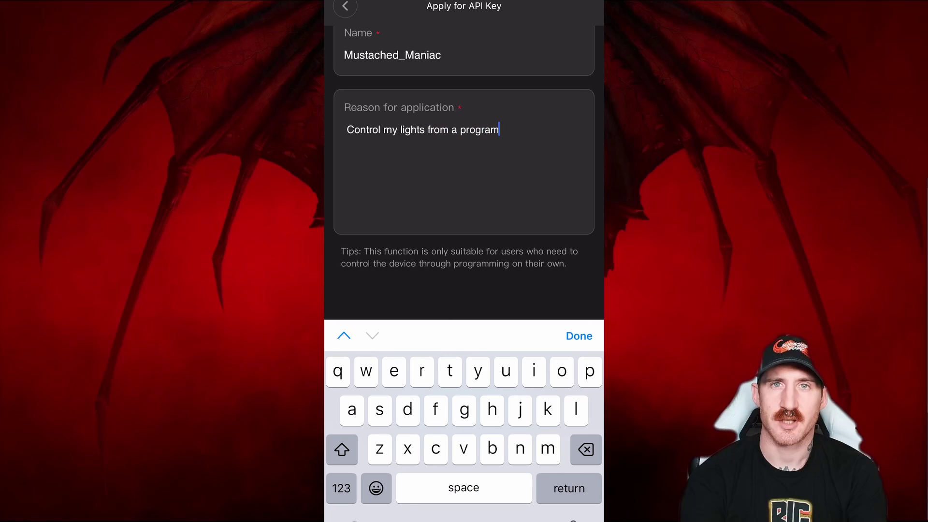
Agree to the Govee Developer API Terms of Service and submit the application.
click(579, 336)
click(345, 477)
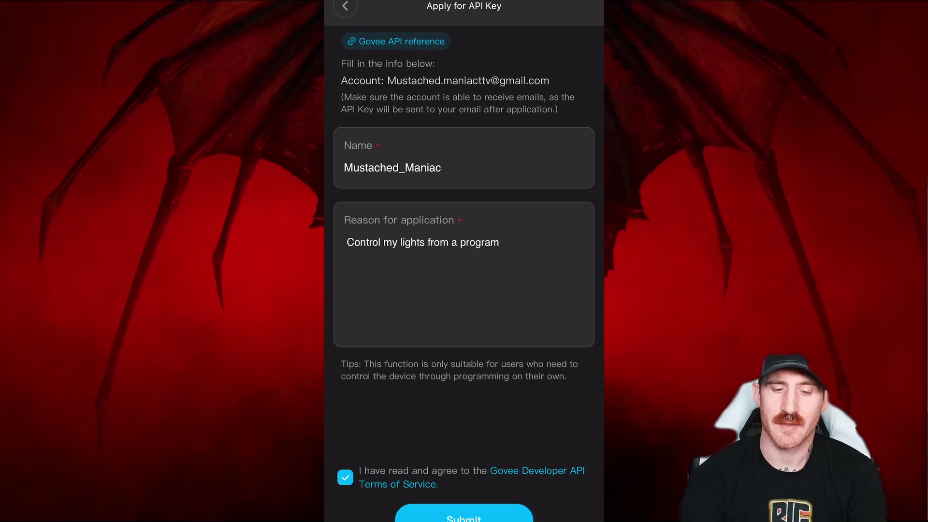
click(464, 515)
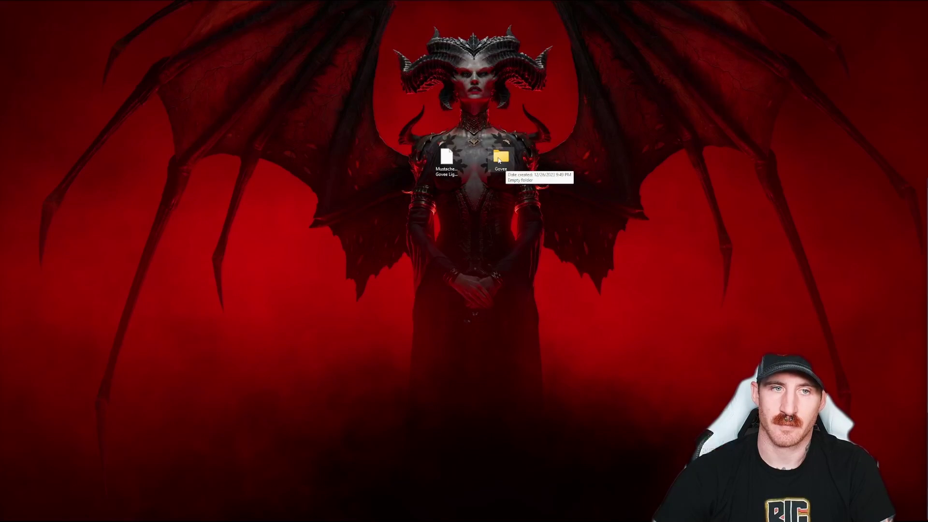
Copy the path of the Govee folder on the desktop and switch to Streamer.bot, moving its window clear of the import file.
right_click(500, 161)
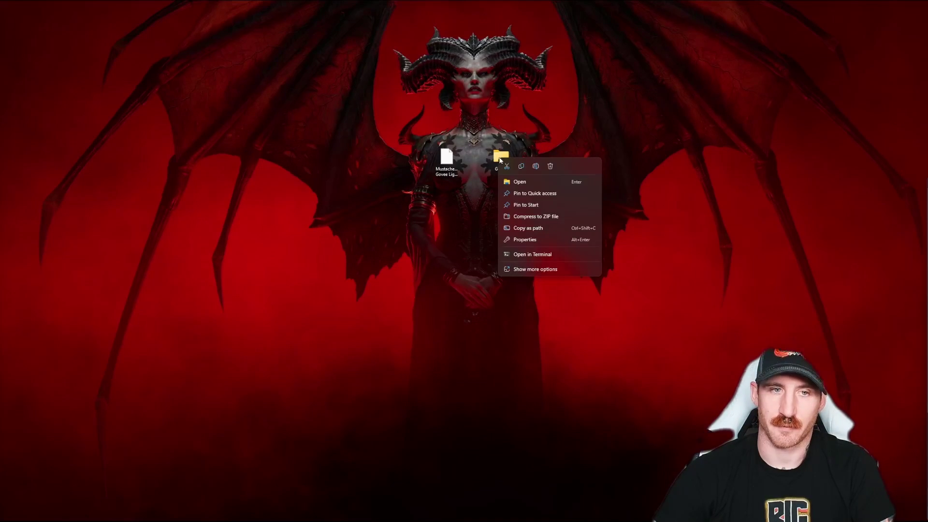
click(543, 228)
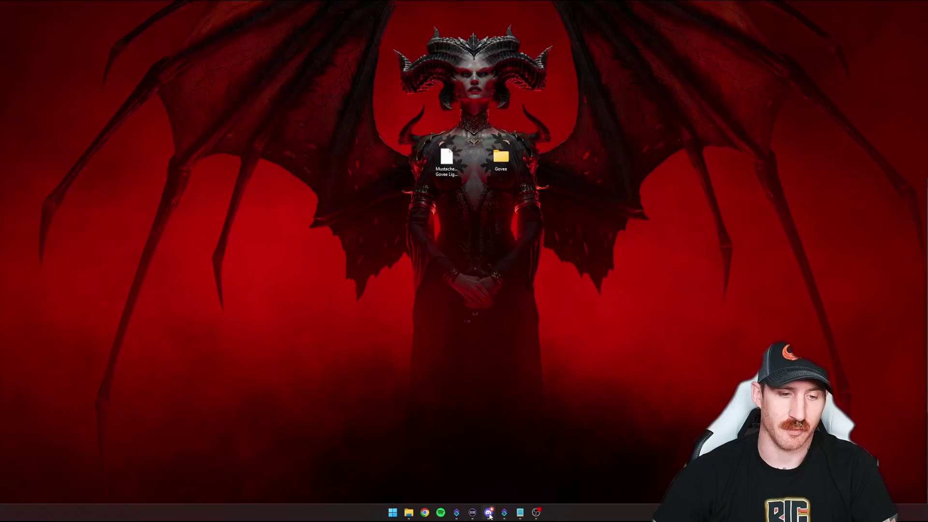
click(504, 511)
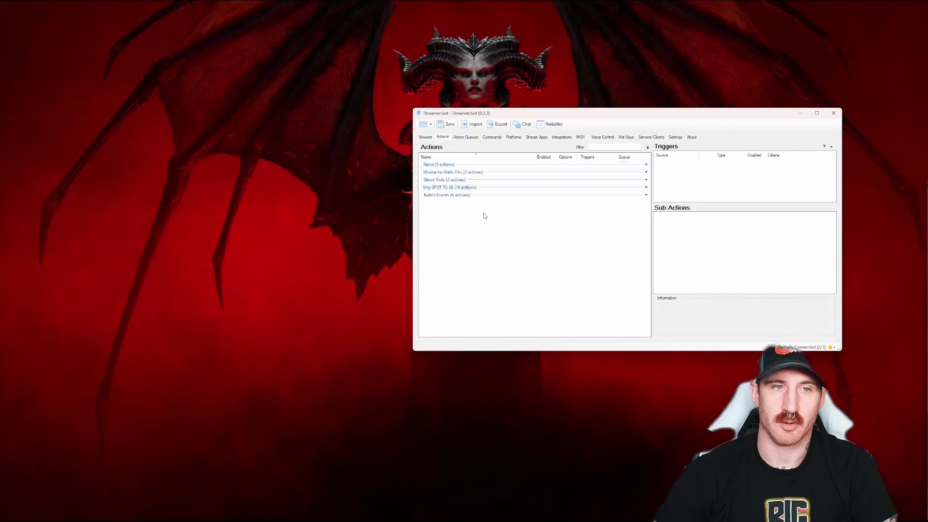
drag(592, 115, 650, 87)
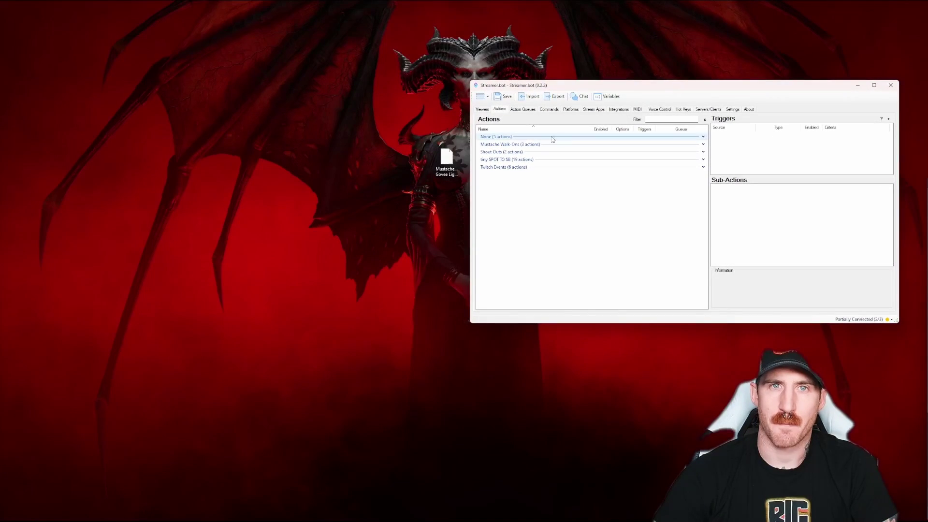
Import the Govee Lighting Control actions into Streamer.bot from the desktop file.
click(532, 97)
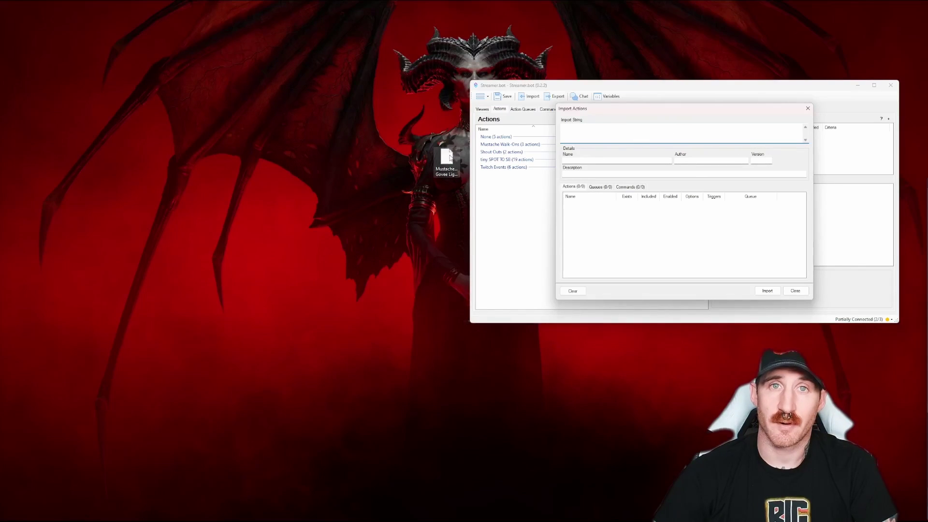
drag(449, 157, 597, 132)
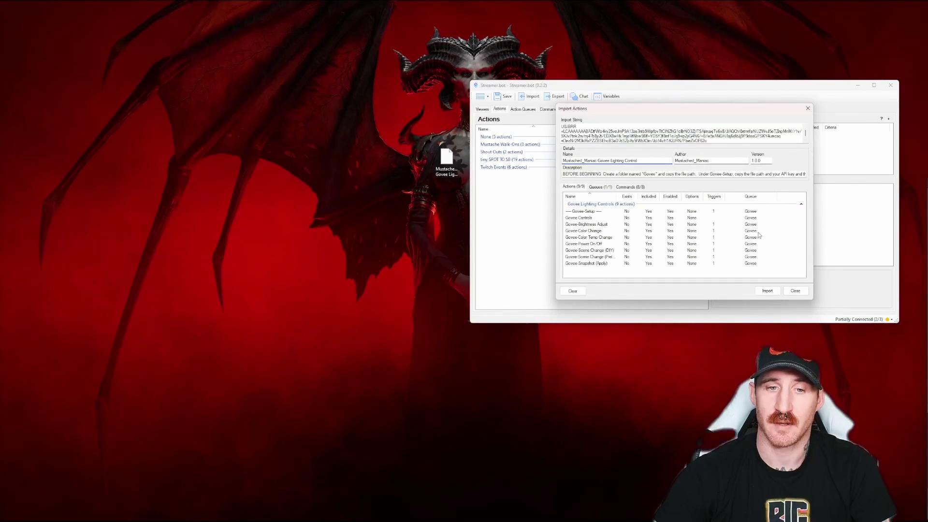
click(768, 292)
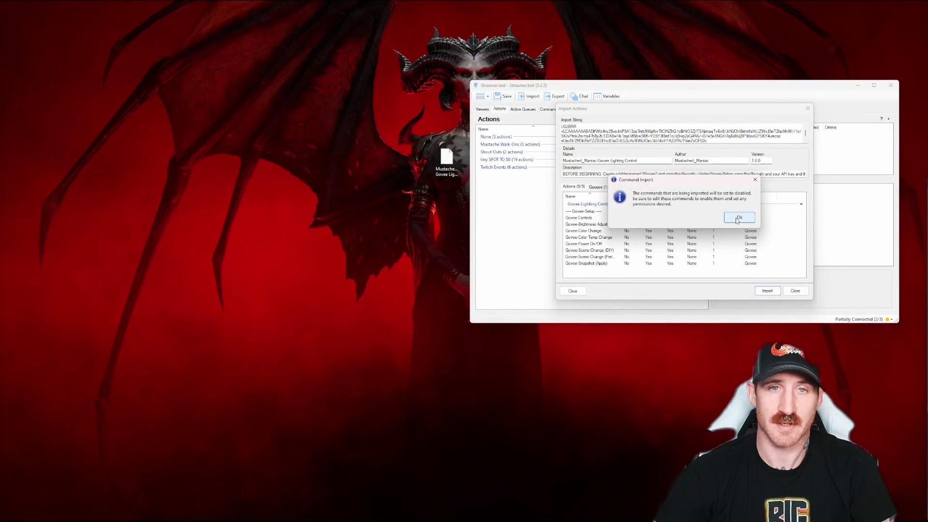
click(738, 218)
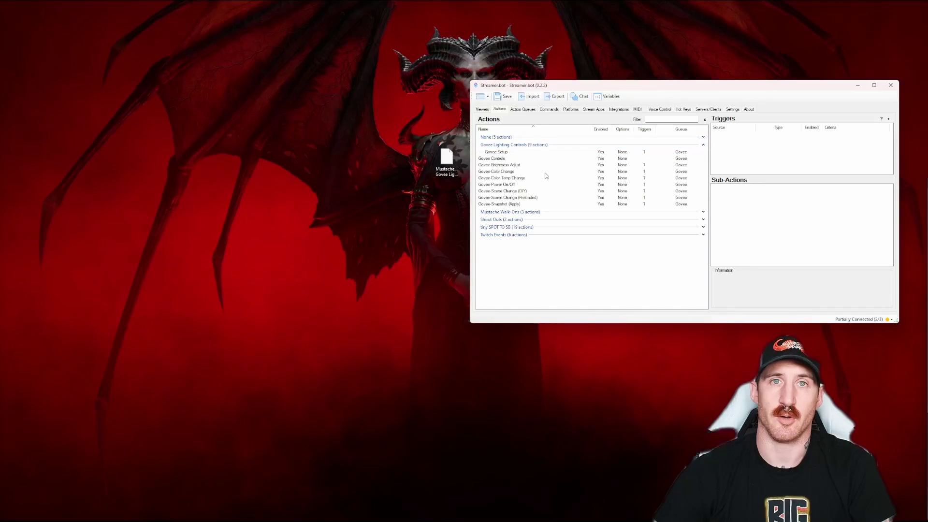
In the Govee-Setup action, set the goveeFilePath global variable to the copied Govee folder path without the surrounding quotation marks.
click(498, 152)
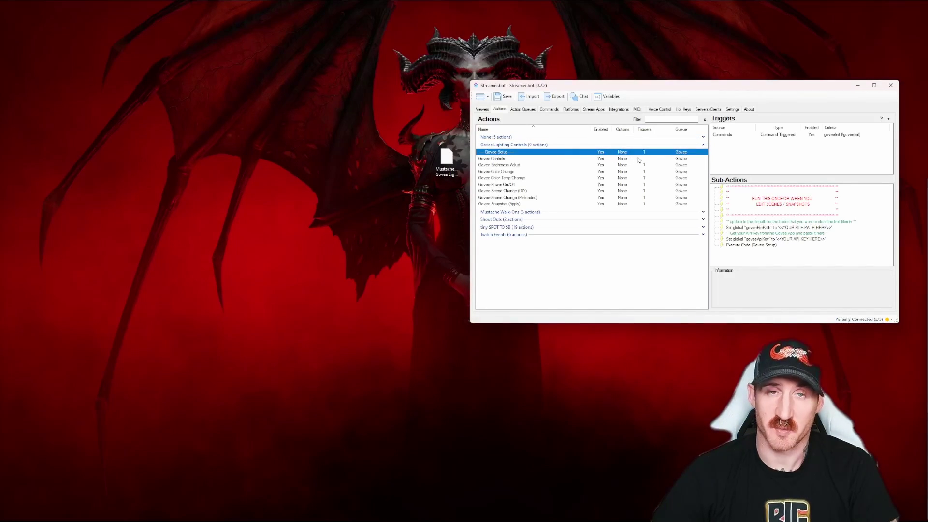
double_click(804, 228)
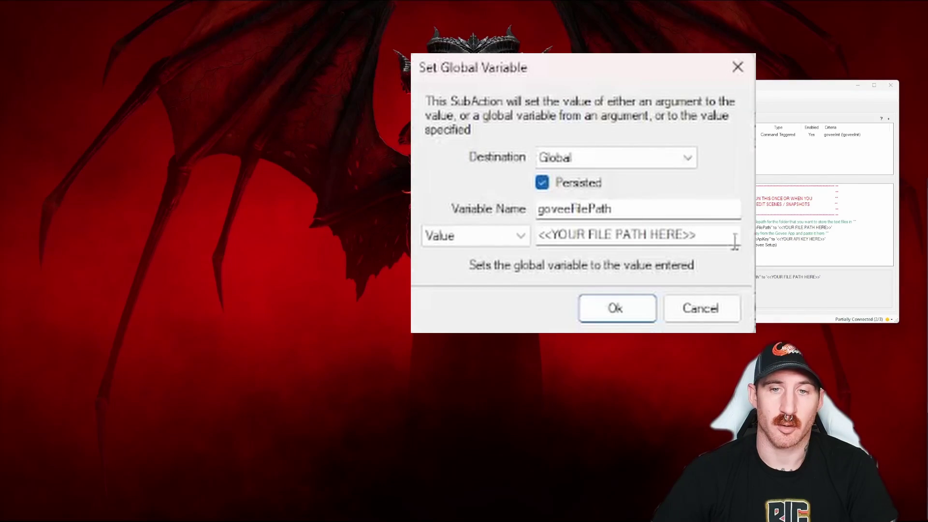
drag(714, 235, 493, 228)
key(ctrl+v)
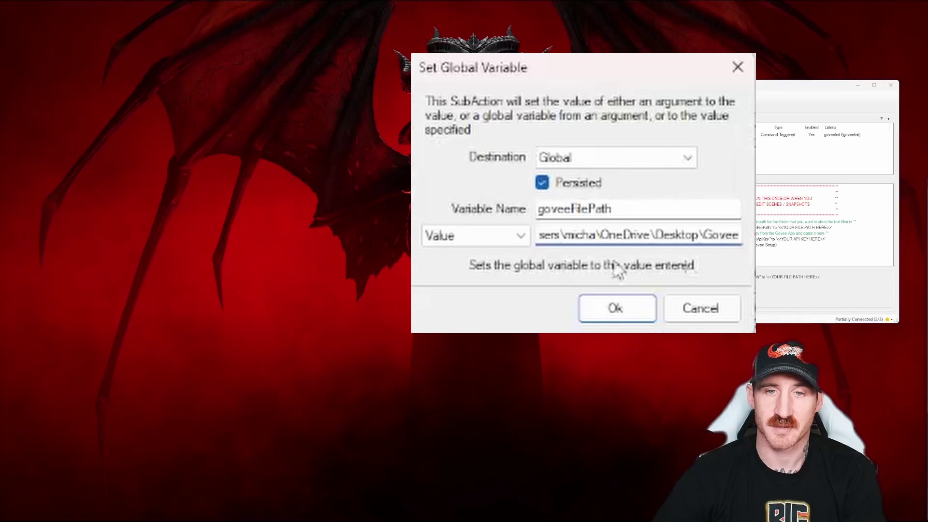
drag(560, 236, 513, 239)
click(543, 236)
key(BackSpace)
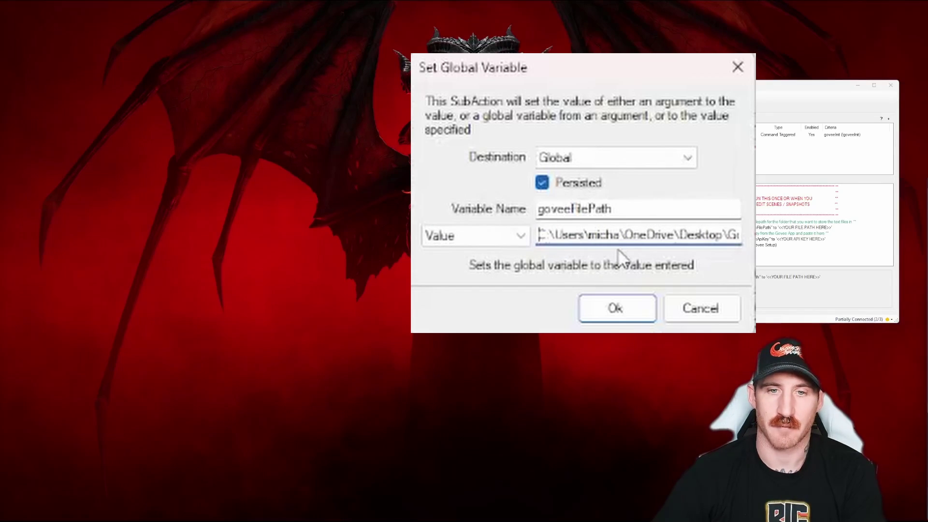
click(614, 309)
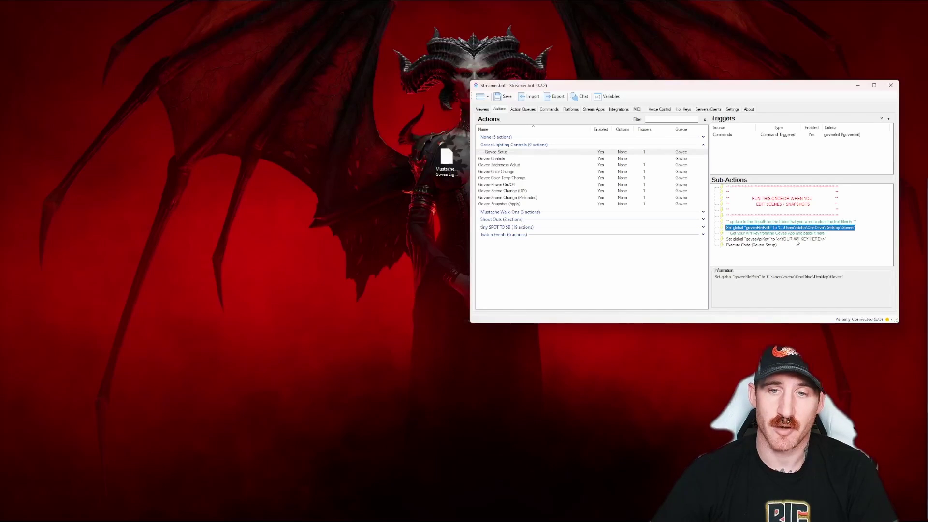
Set the goveeApiKey global variable to the Govee API key and save the Streamer.bot configuration.
double_click(796, 239)
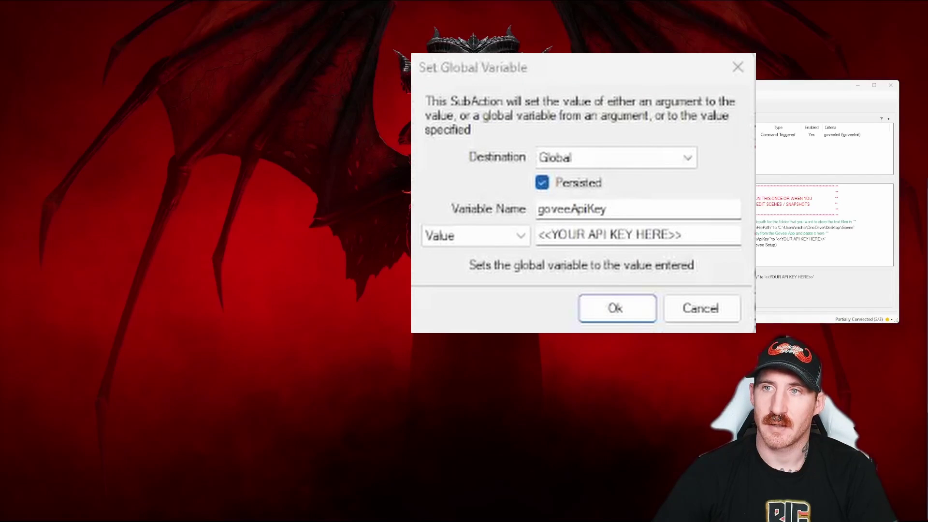
triple_click(638, 240)
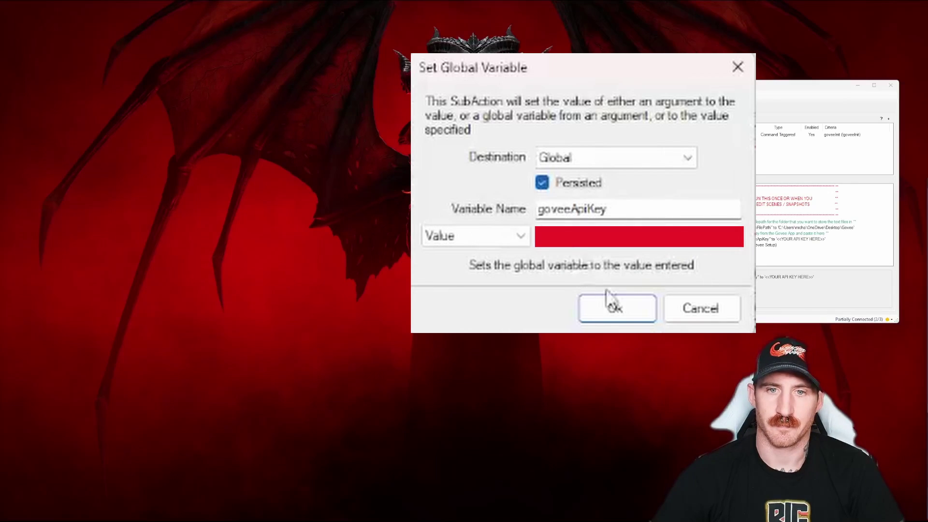
click(612, 305)
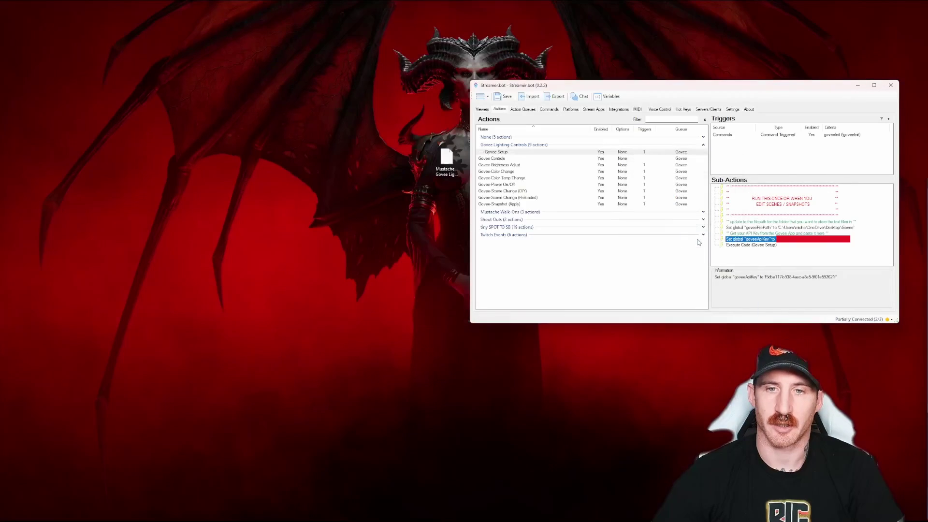
click(504, 99)
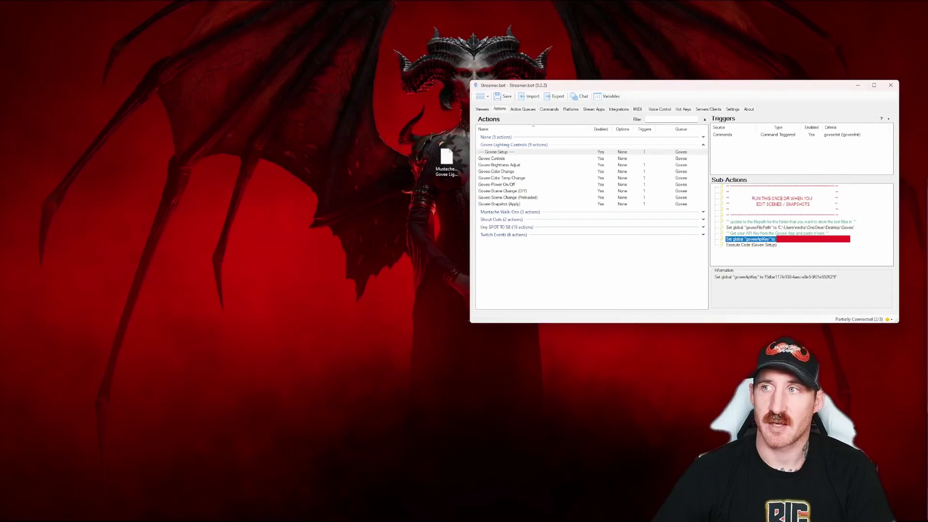
drag(465, 82, 396, 50)
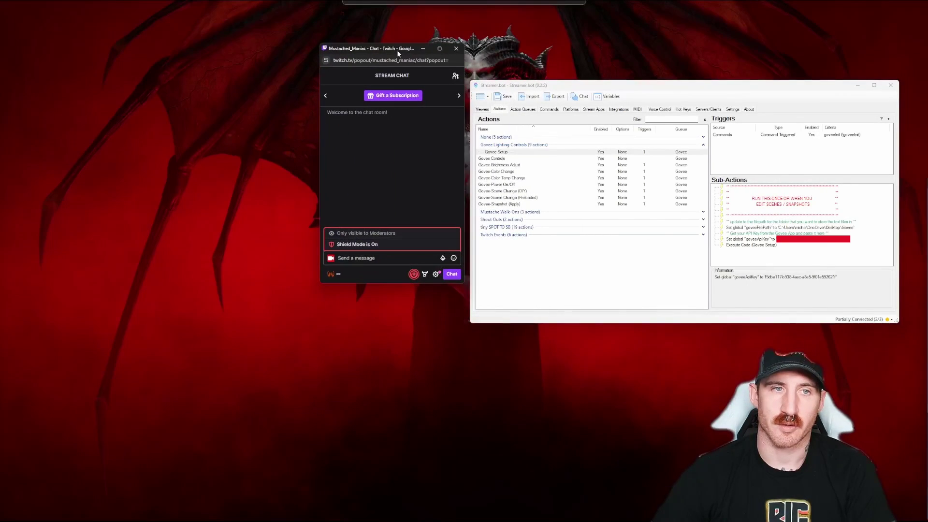
click(369, 259)
text(!goveeInit)
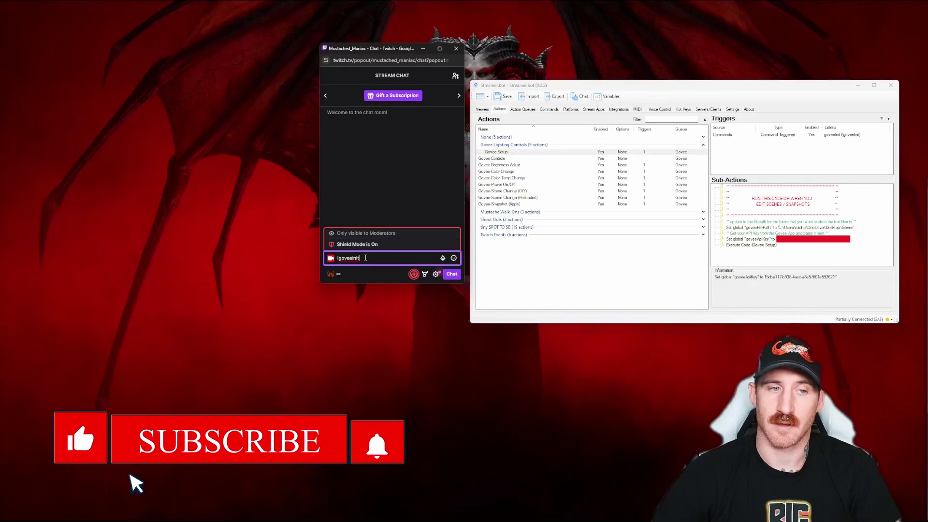
key(ctrl+a)
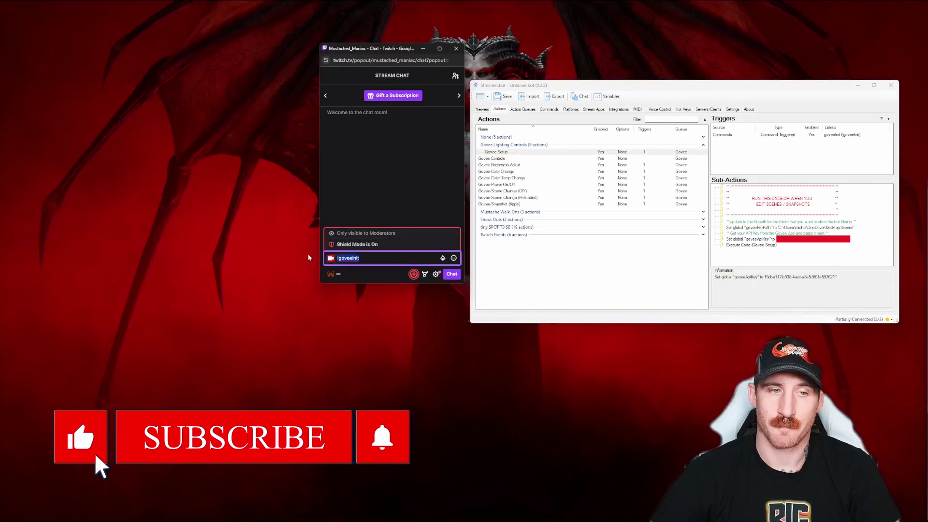
key(BackSpace)
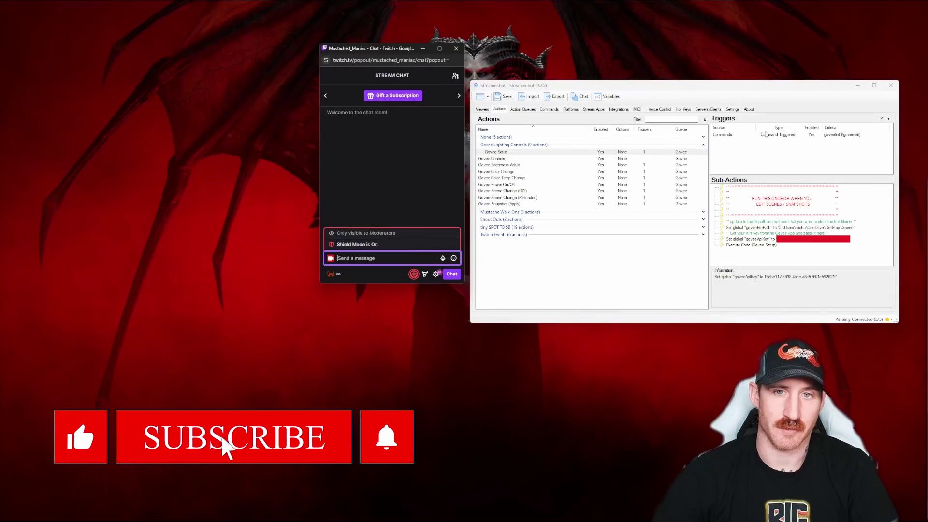
Run a test of the goveeInit command trigger, and minimize the chat and Streamer.bot windows.
right_click(768, 137)
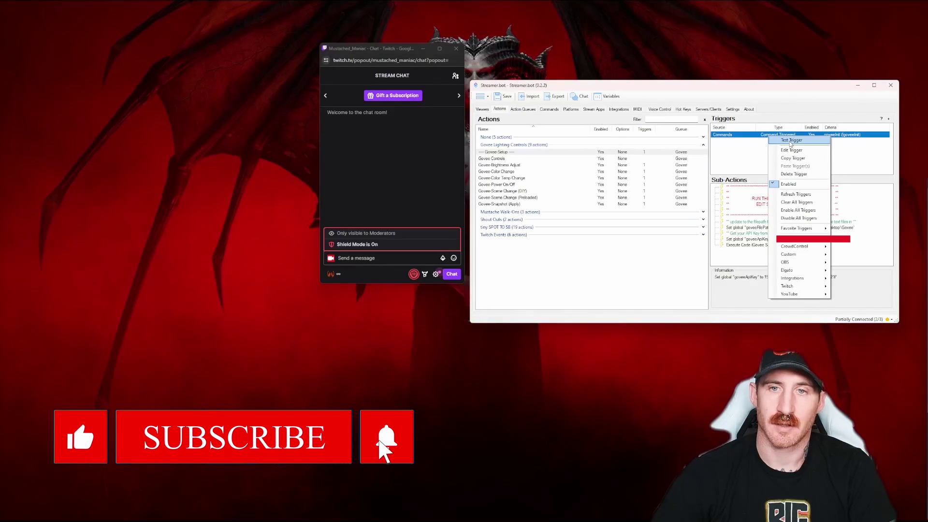
click(790, 141)
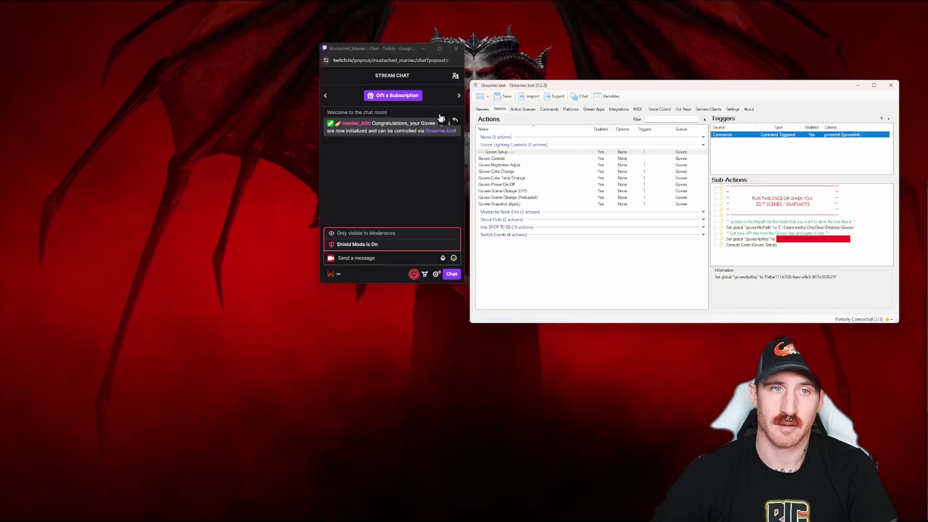
click(423, 50)
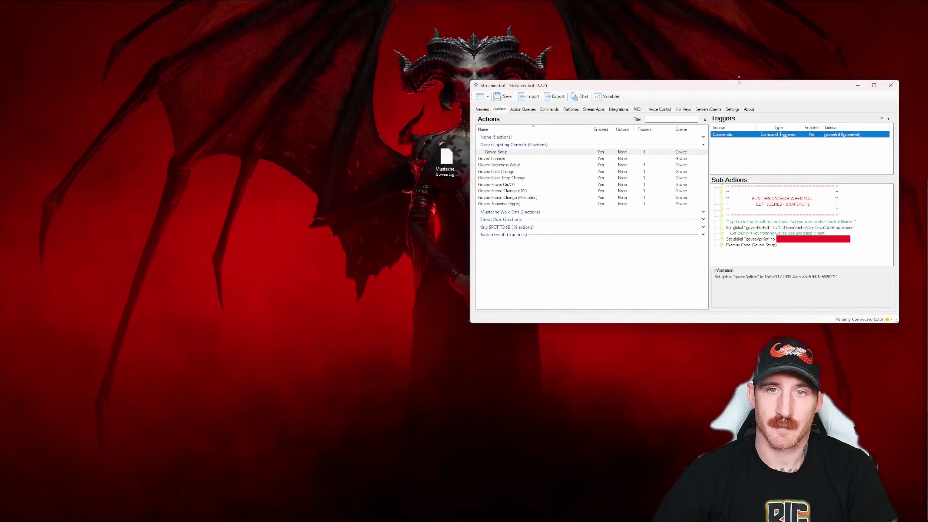
click(857, 85)
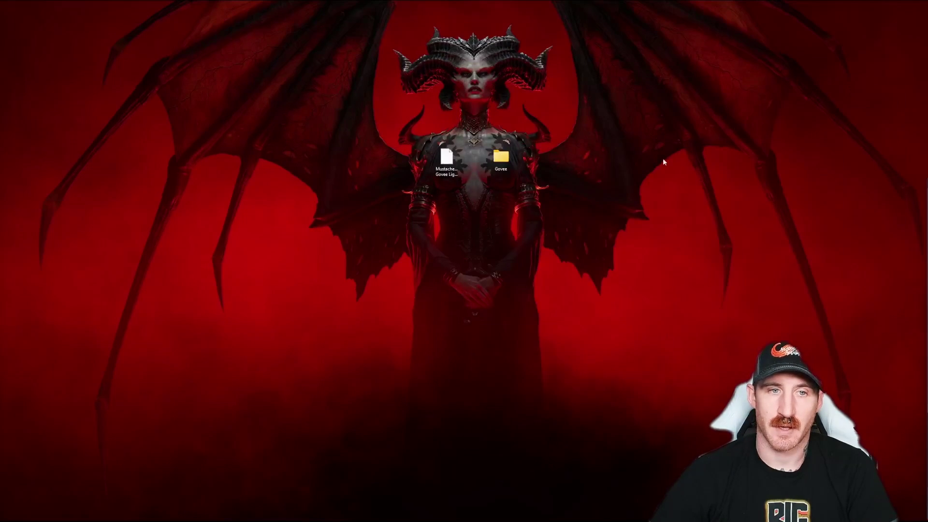
Open Top Shelf.txt from the desktop Govee folder and arrange it beside the restored Streamer.bot window.
double_click(502, 159)
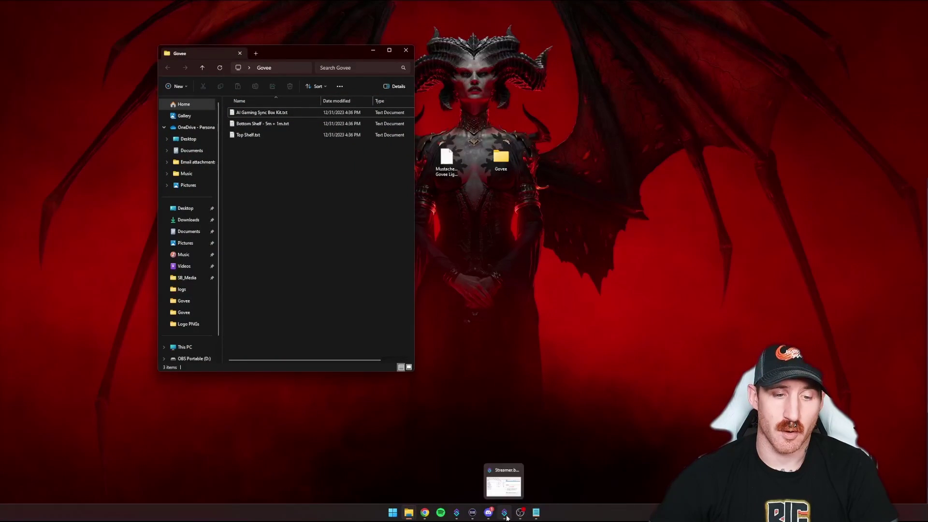
click(504, 512)
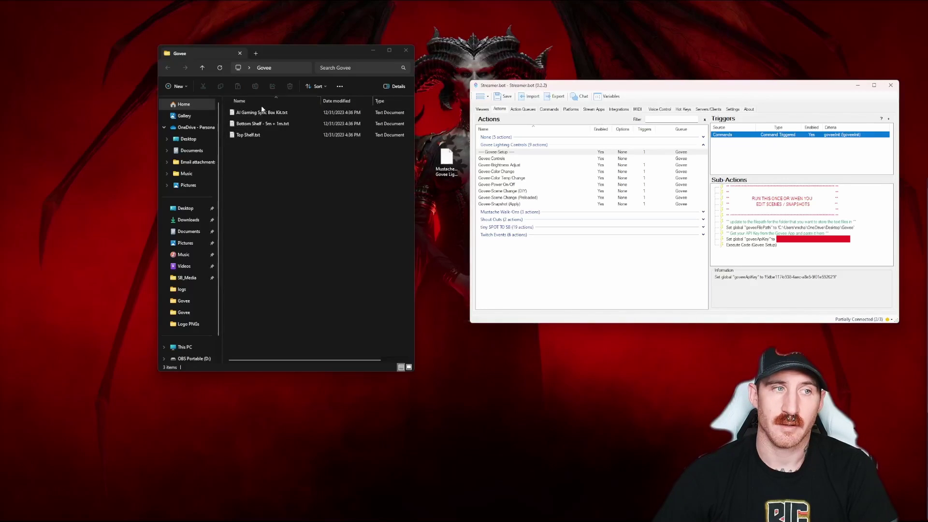
click(254, 136)
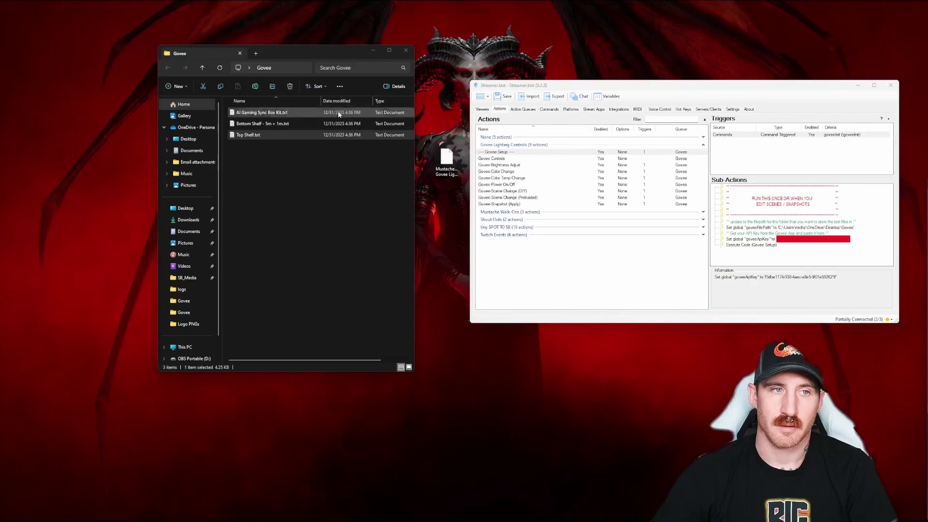
key(Return)
drag(552, 273, 479, 408)
drag(447, 109, 340, 70)
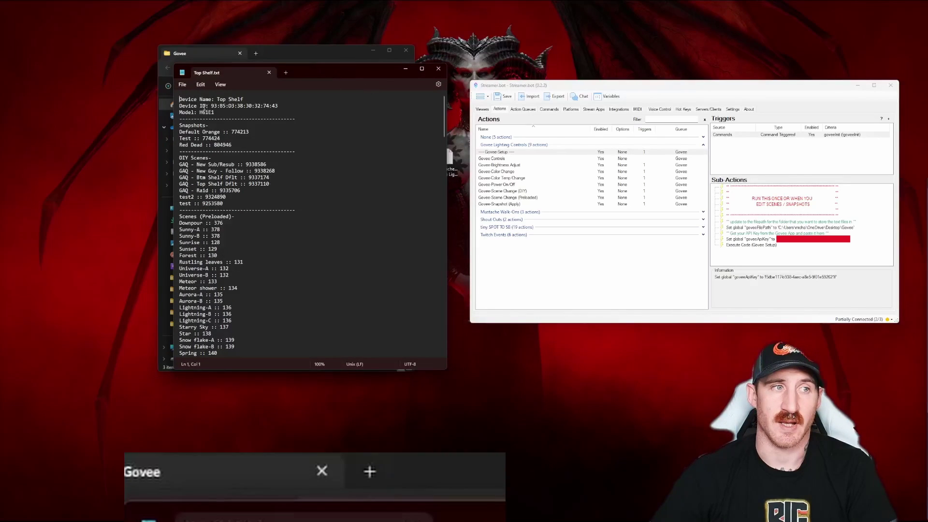
Examine the device name, device ID and model lines in Top Shelf.txt.
drag(179, 99, 227, 95)
drag(282, 145, 347, 144)
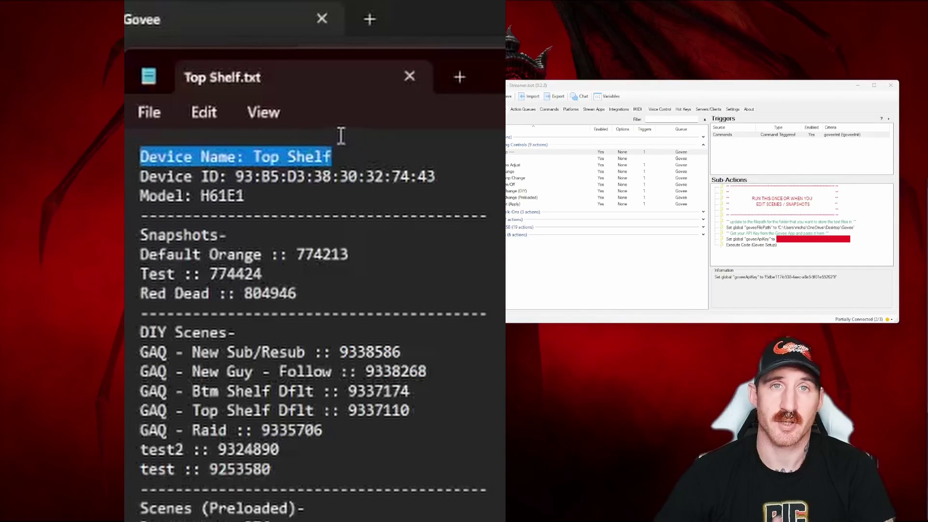
drag(436, 174, 201, 196)
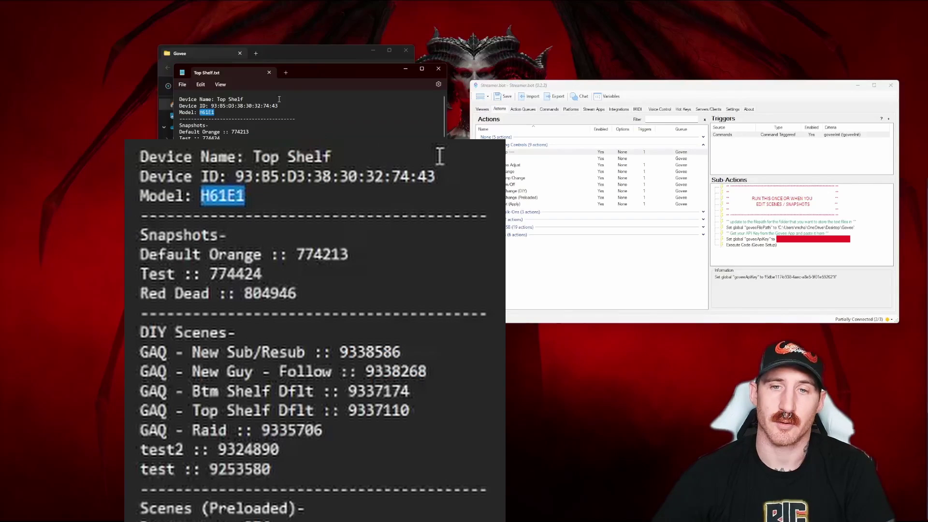
click(323, 150)
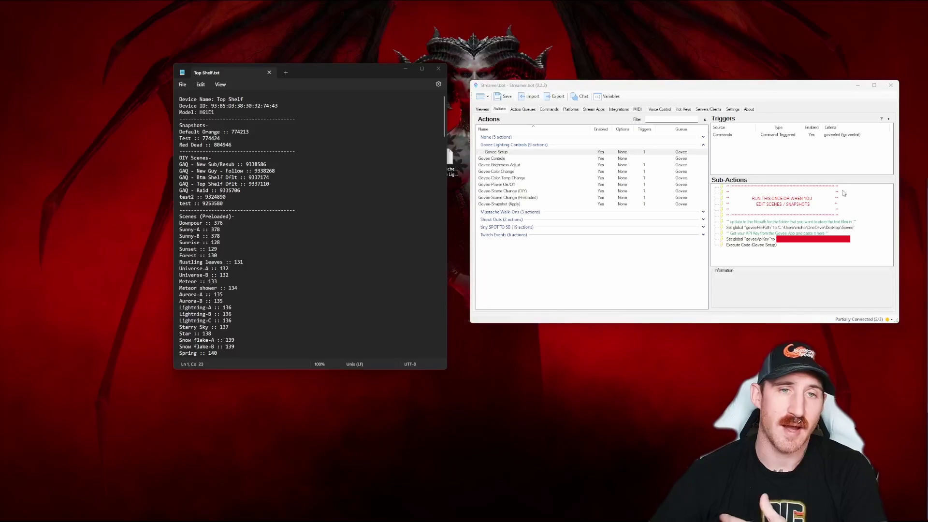
Minimize Streamer.bot, select all the device text files in the Govee folder to point them out, and minimize the folder.
click(858, 86)
double_click(504, 161)
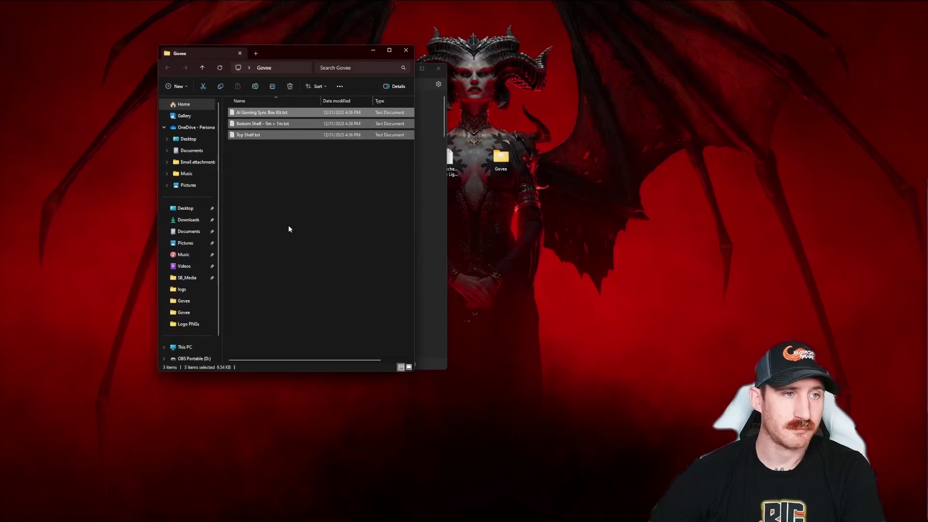
drag(235, 235, 251, 109)
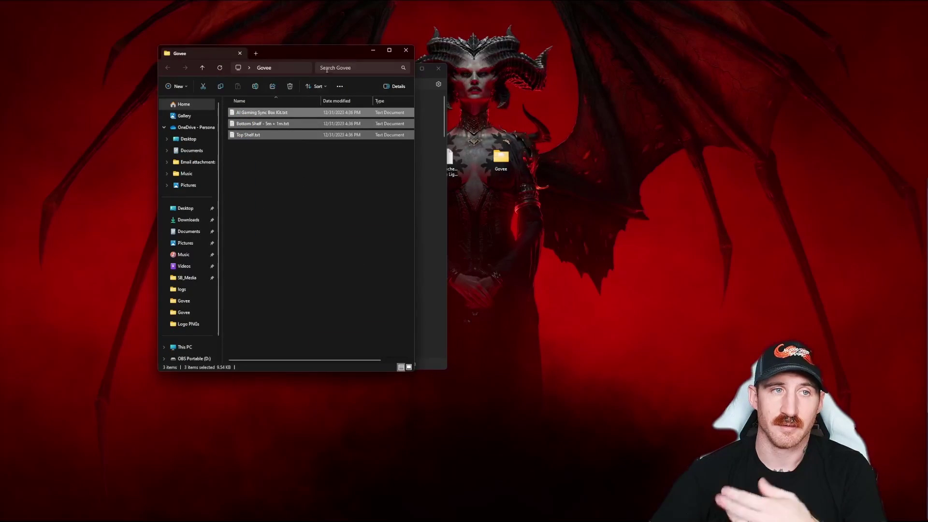
click(372, 51)
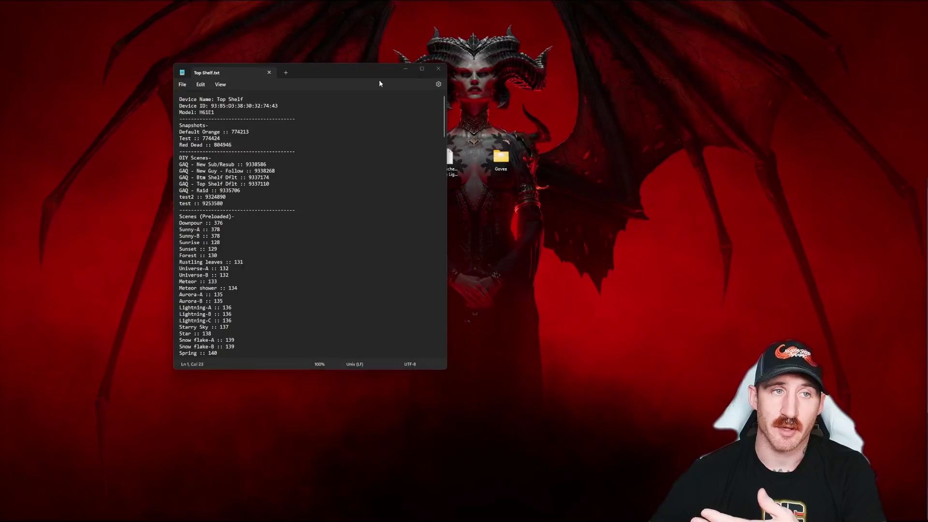
Bring Streamer.bot back and inspect the Execute Code sub-action of the Govee Controls action.
click(504, 513)
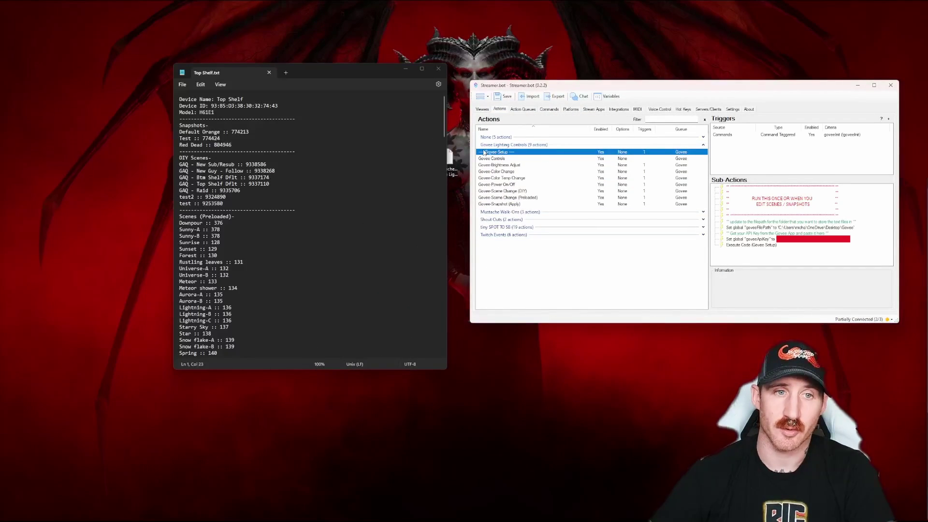
click(498, 159)
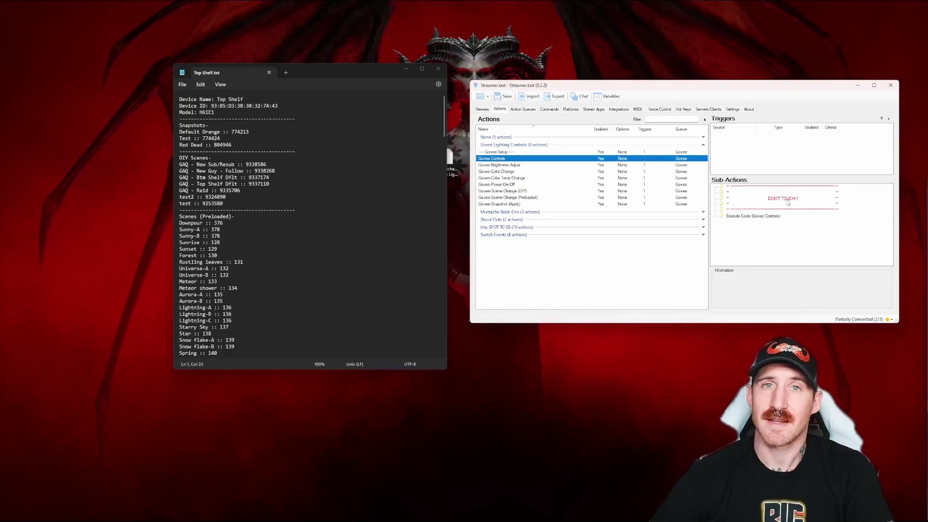
click(757, 216)
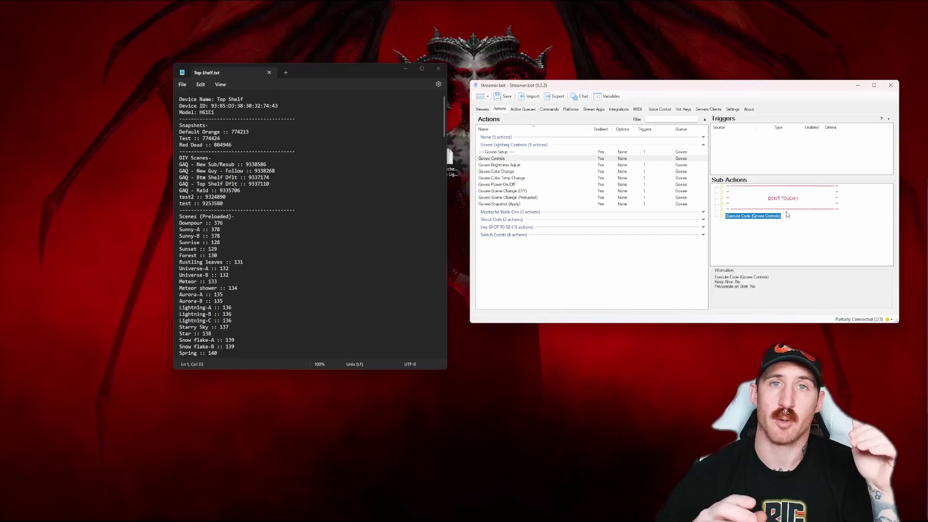
Review the sub-actions of each Govee action from Brightness Adjust through Snapshot (Apply).
click(513, 165)
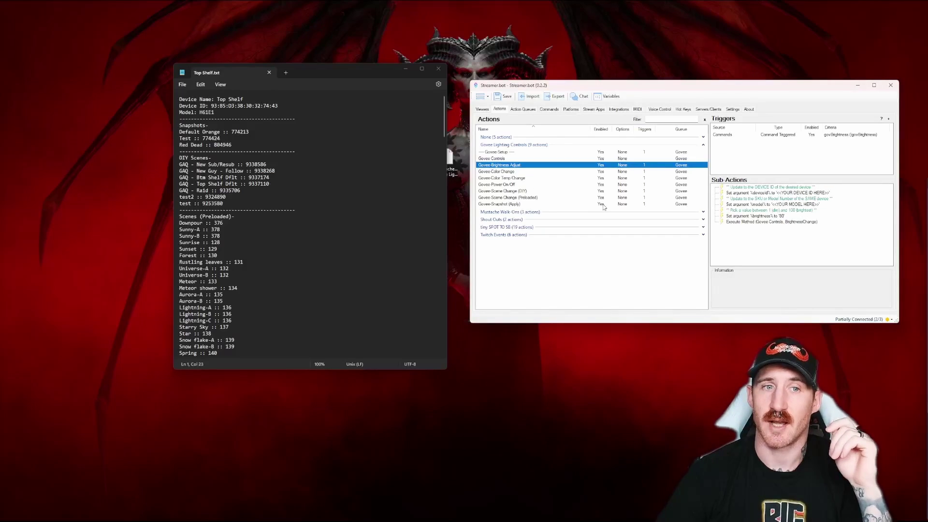
key(Down)
key(Down)
key(Down)
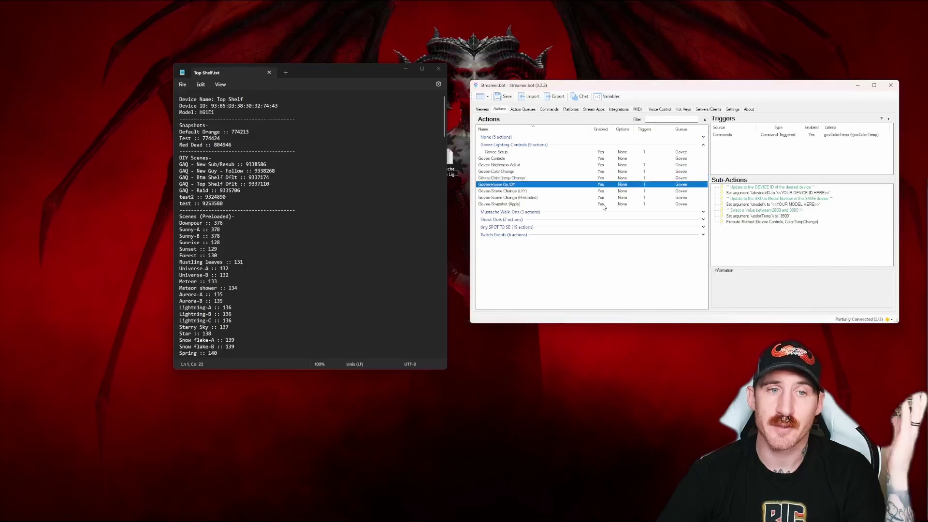
key(Down)
key(Down)
key(Down)
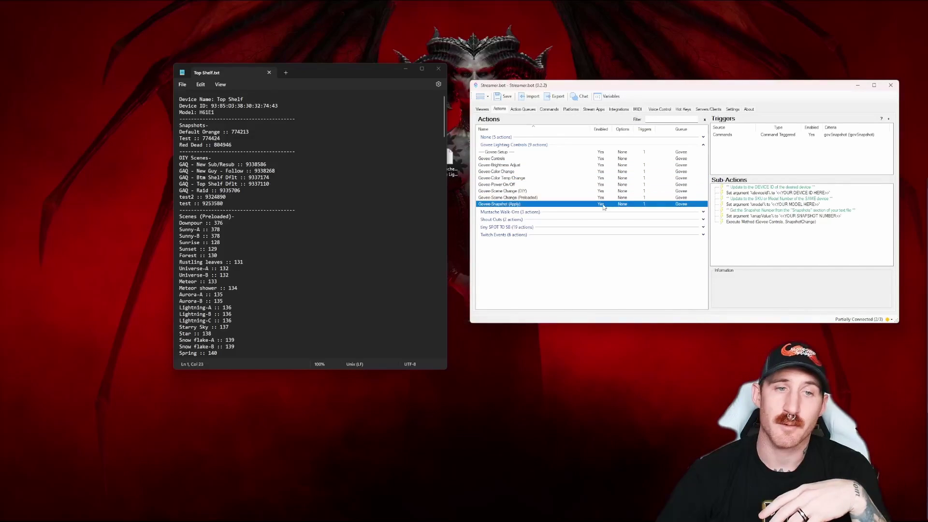
Go back through the Govee actions to Brightness Adjust and inspect its Execute Method sub-action.
key(Up)
key(Up)
key(Up)
key(Up)
key(Up)
key(Up)
key(Up)
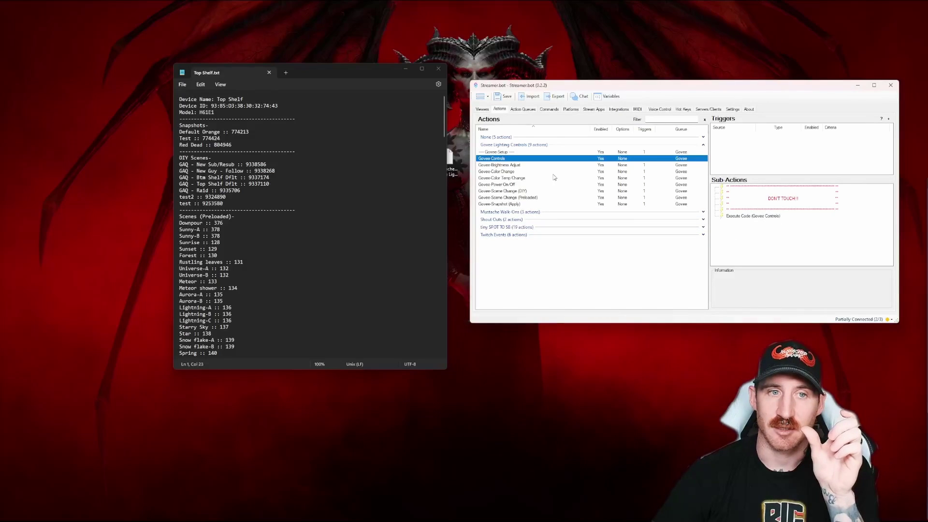
key(Down)
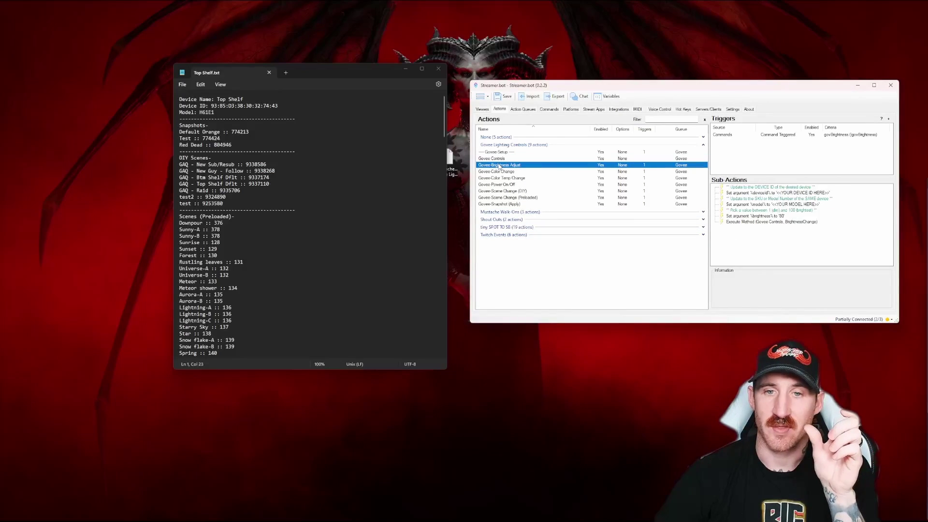
click(750, 222)
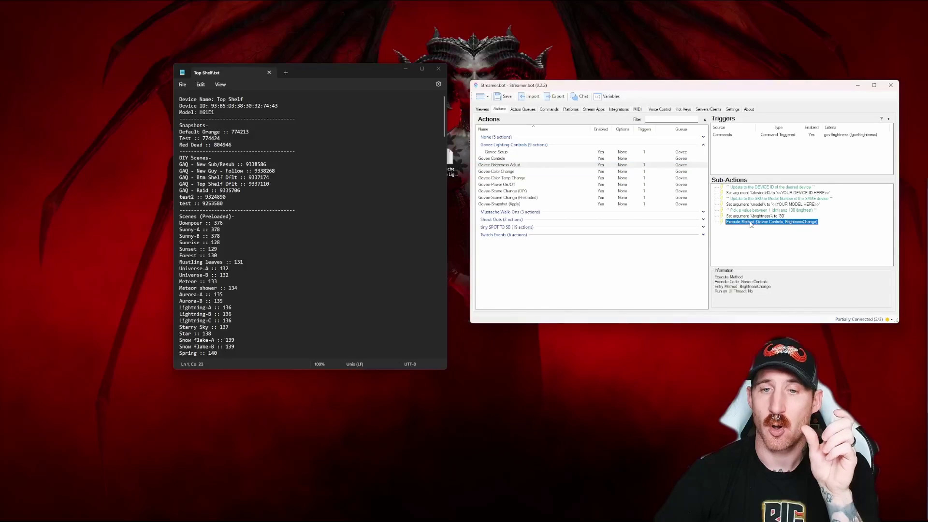
Open the Govee Controls C# code and collapse every method from BrightnessChange to PreloadedSceneChange.
click(504, 160)
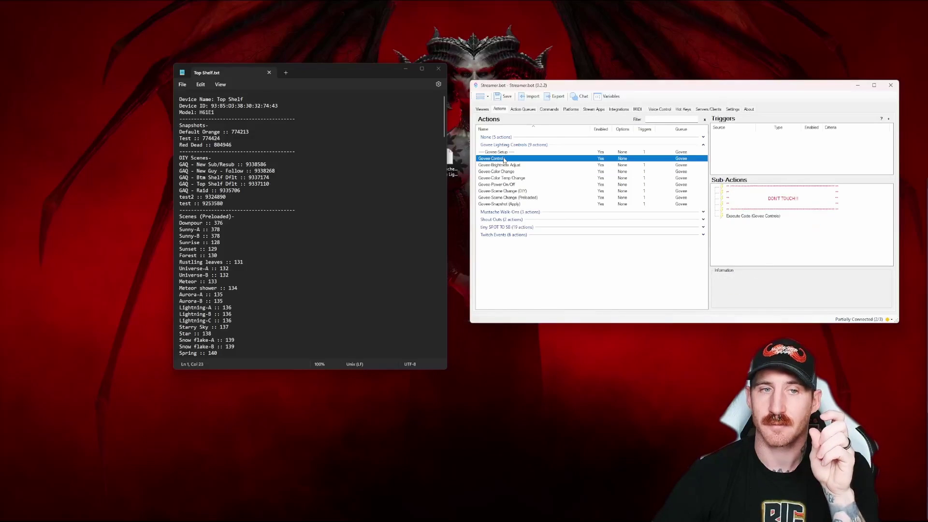
click(758, 218)
double_click(758, 218)
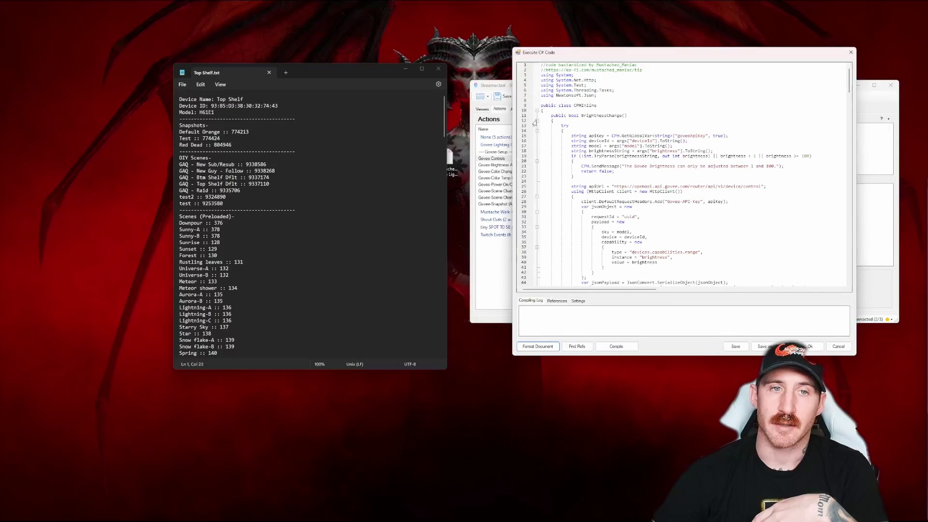
click(536, 111)
click(536, 111)
click(536, 120)
click(536, 130)
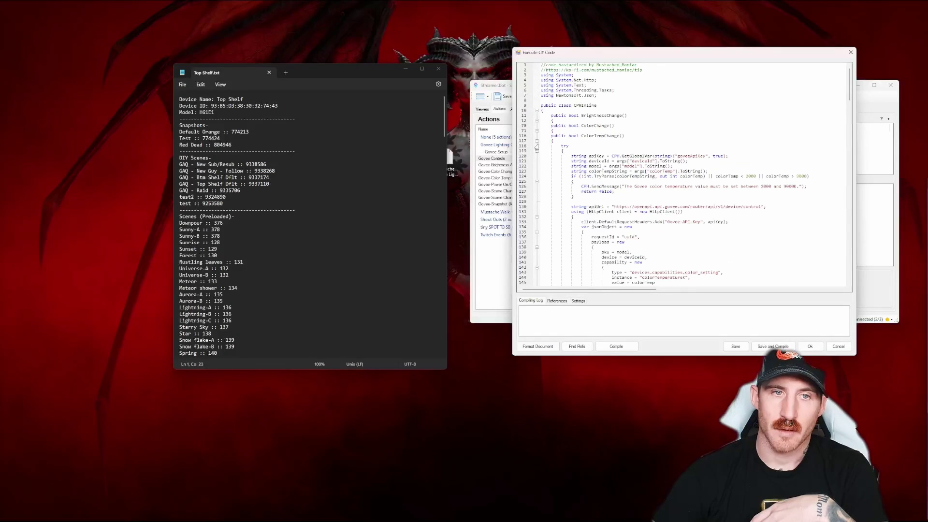
click(536, 141)
click(536, 151)
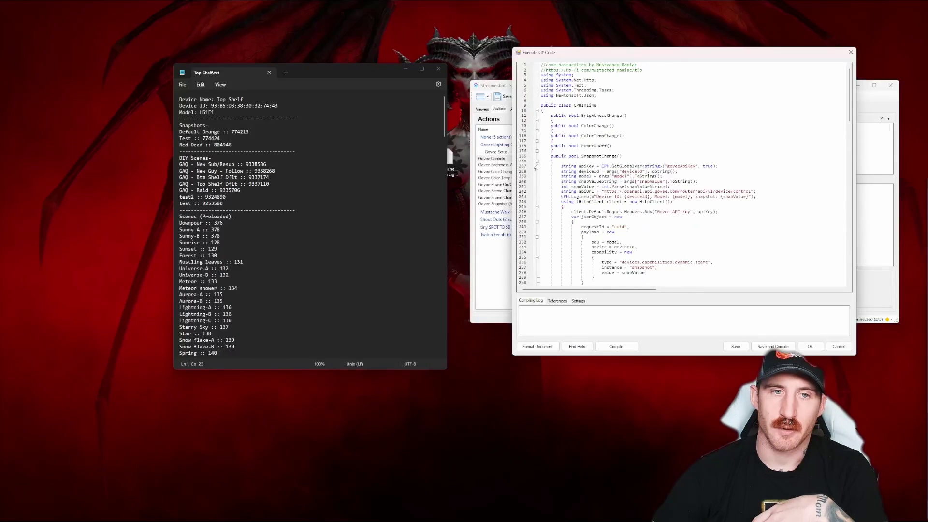
click(536, 161)
click(536, 171)
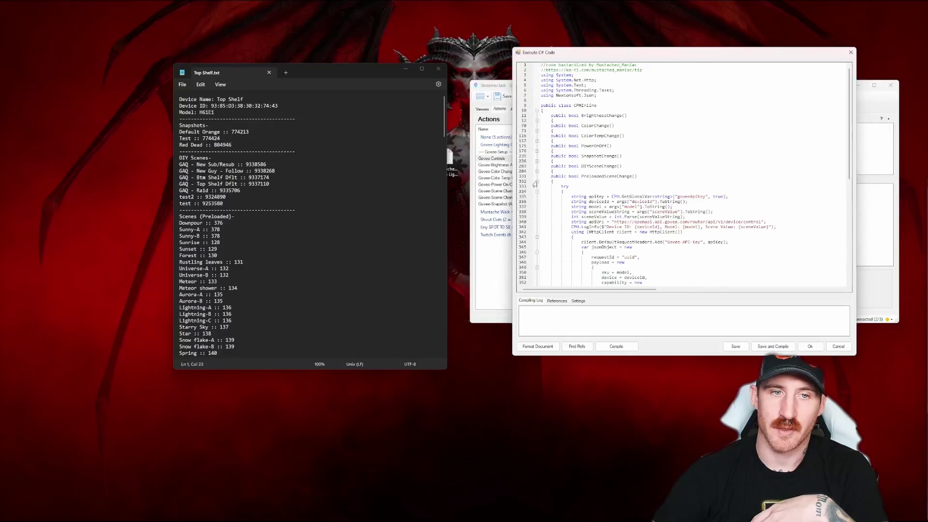
click(536, 181)
Go down the list of collapsed methods in the Govee Controls code to review which light functions it contains.
key(Down)
key(Down)
key(Down)
key(Down)
key(Down)
key(Down)
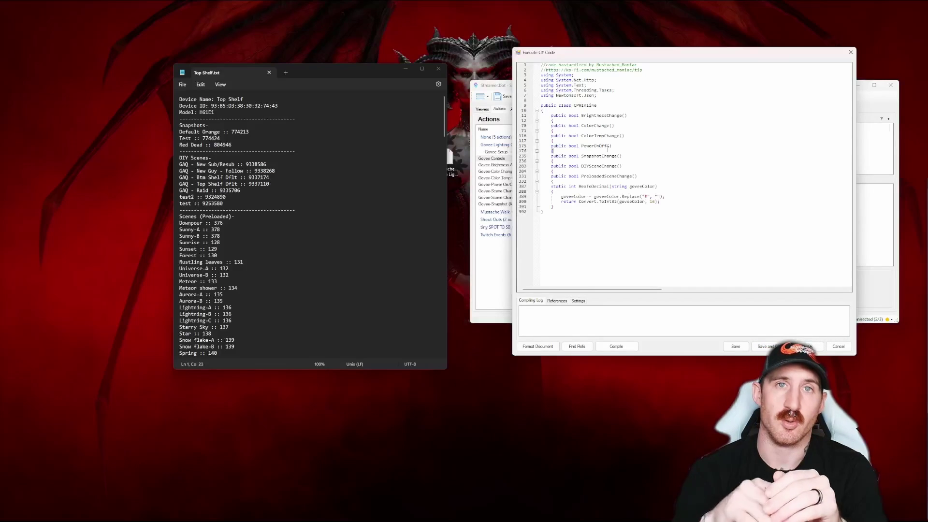
Expand the BrightnessChange method and examine its API key, device ID, model and brightness variables.
click(536, 112)
click(536, 111)
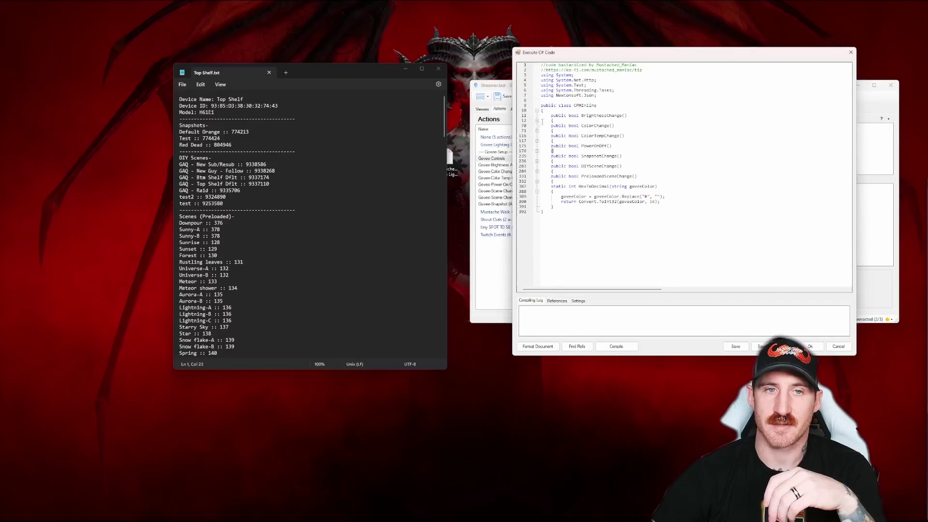
click(536, 121)
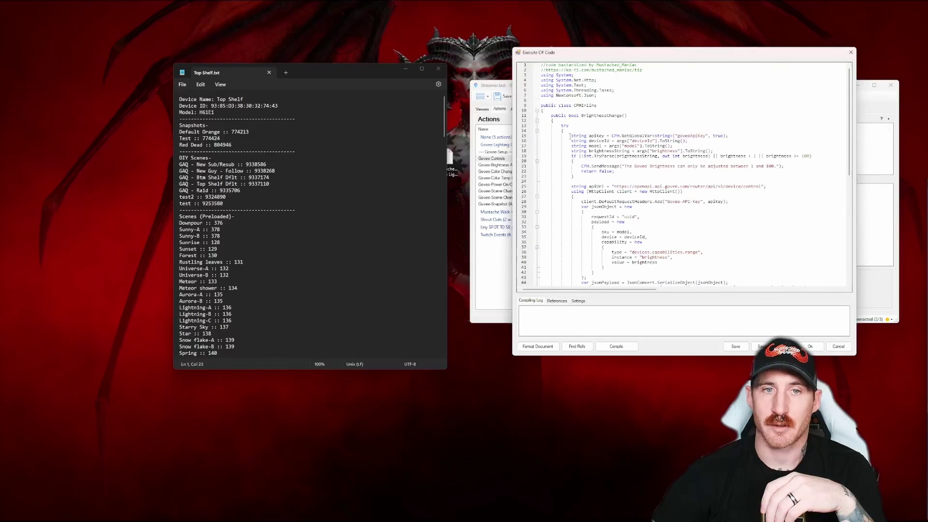
drag(570, 136, 632, 209)
click(771, 246)
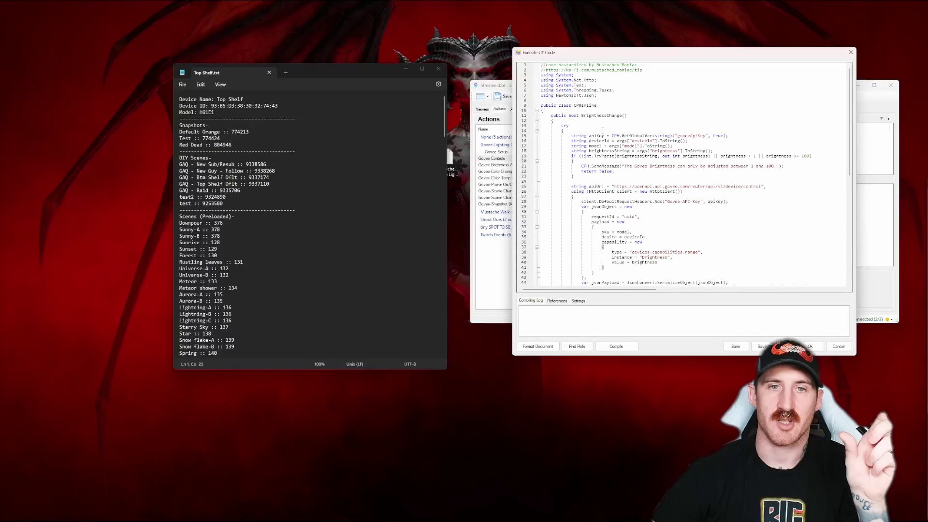
Examine the Govee API URL and the type, instance and value lines of the payload in BrightnessChange.
scroll(602, 131, down, 2)
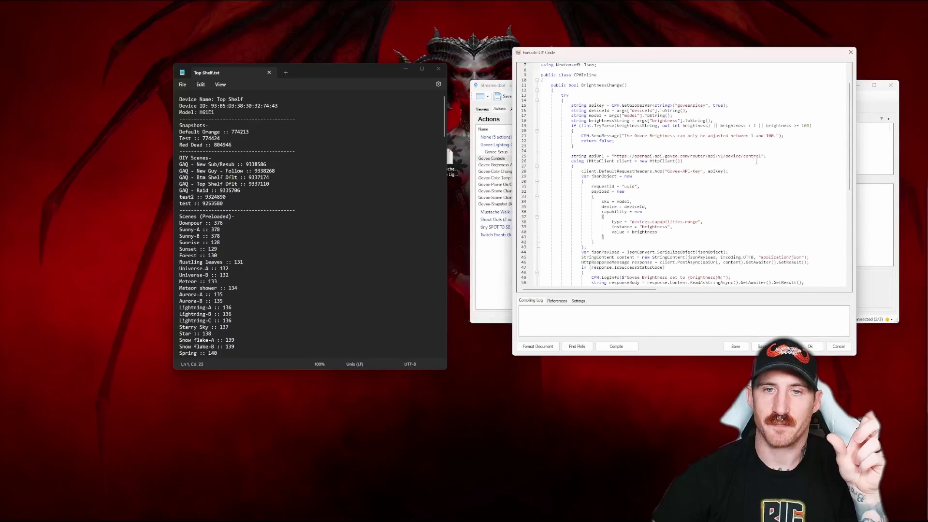
drag(766, 156, 701, 153)
drag(592, 153, 595, 157)
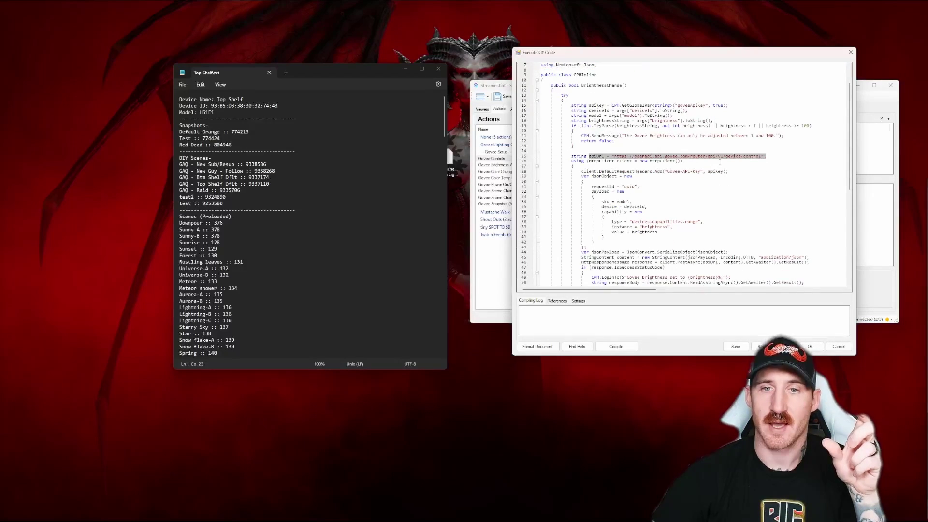
scroll(773, 156, down, 2)
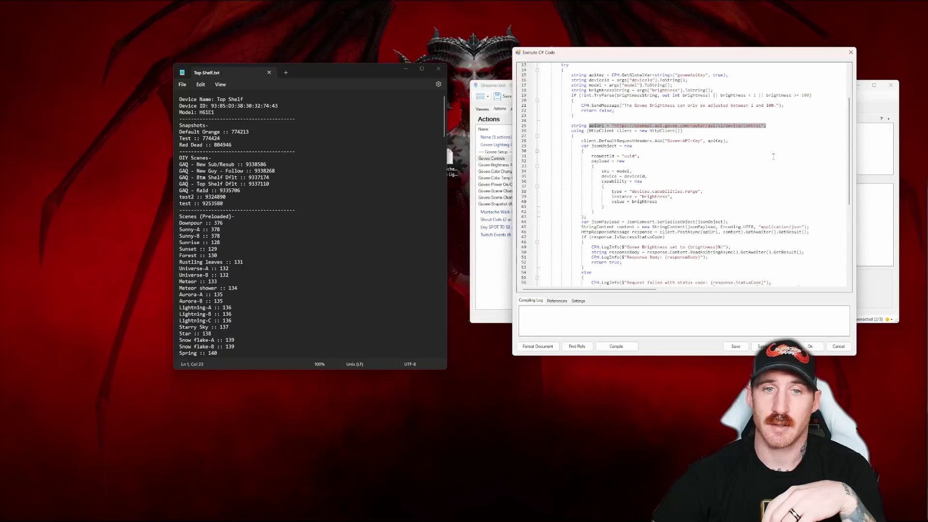
drag(629, 191, 612, 201)
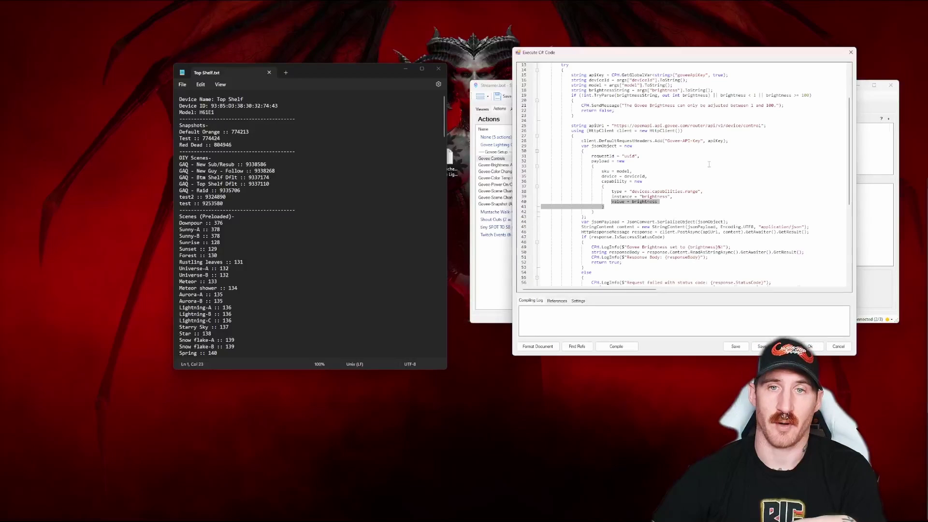
Check the brightness range condition, collapse BrightnessChange and close the code editor with OK.
drag(815, 95, 663, 97)
scroll(680, 157, up, 3)
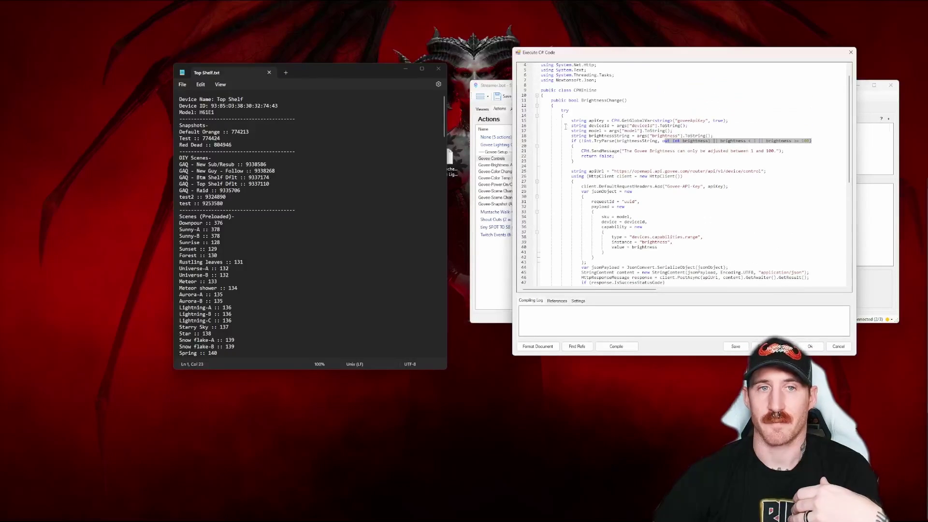
click(535, 109)
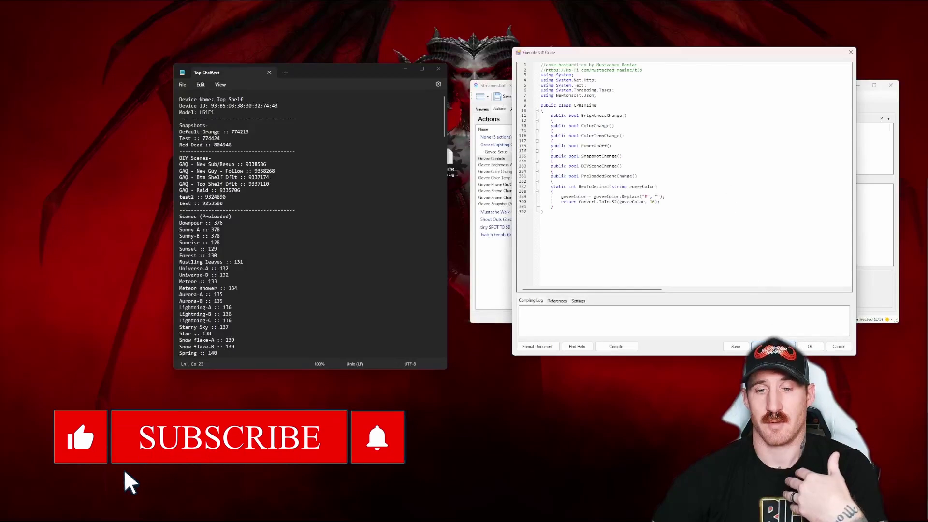
click(810, 346)
click(775, 237)
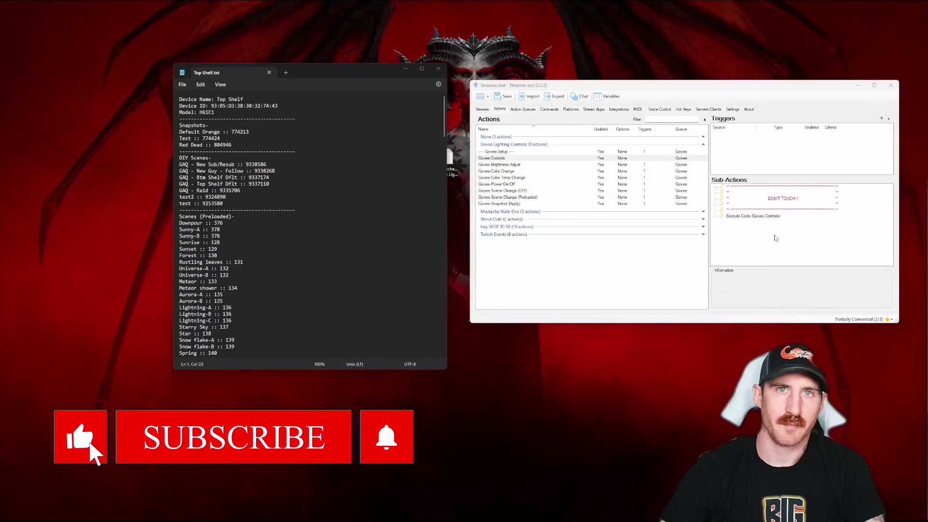
Duplicate the Govee-Color Change action and rename the copy Top Shelf-Red.
click(500, 172)
right_click(502, 174)
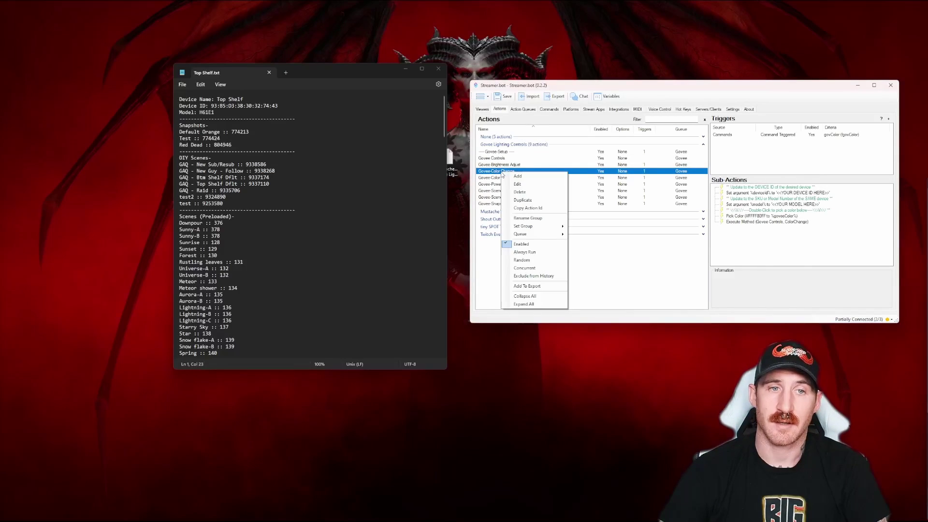
click(533, 201)
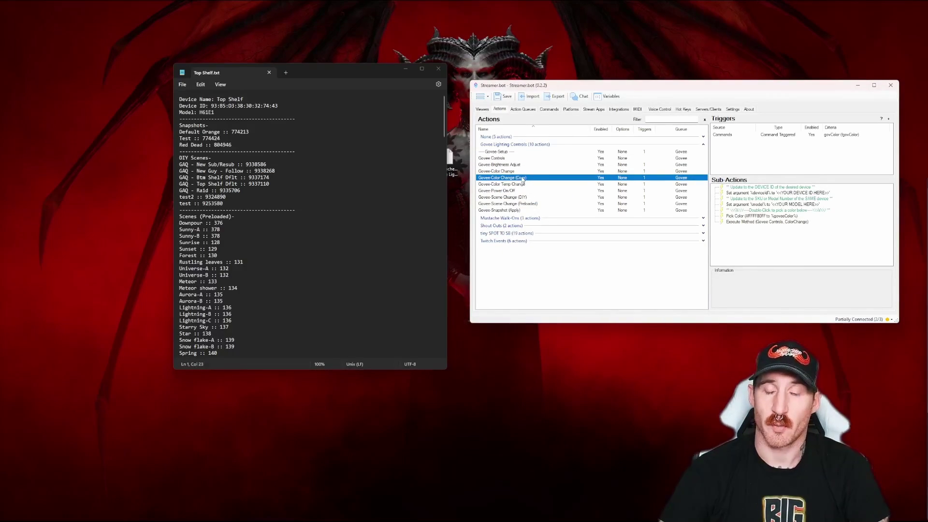
double_click(521, 179)
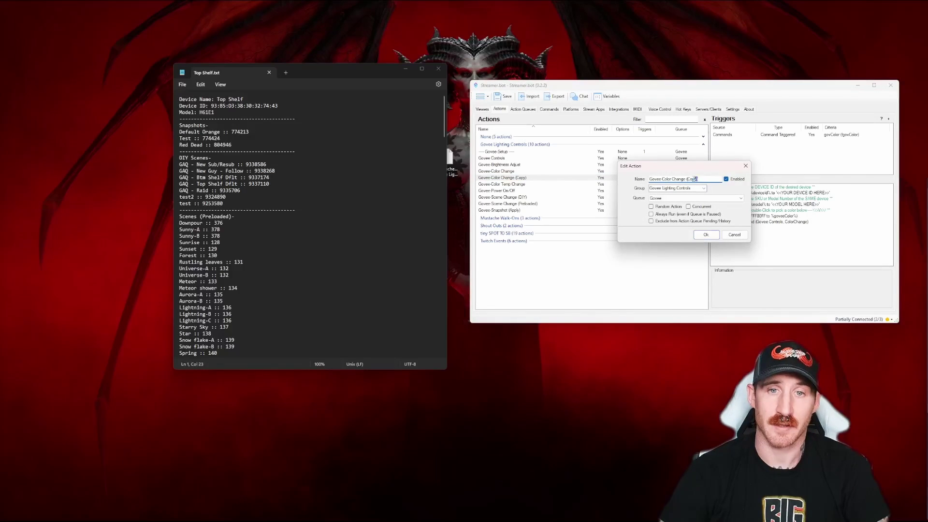
text(Top Shelf)
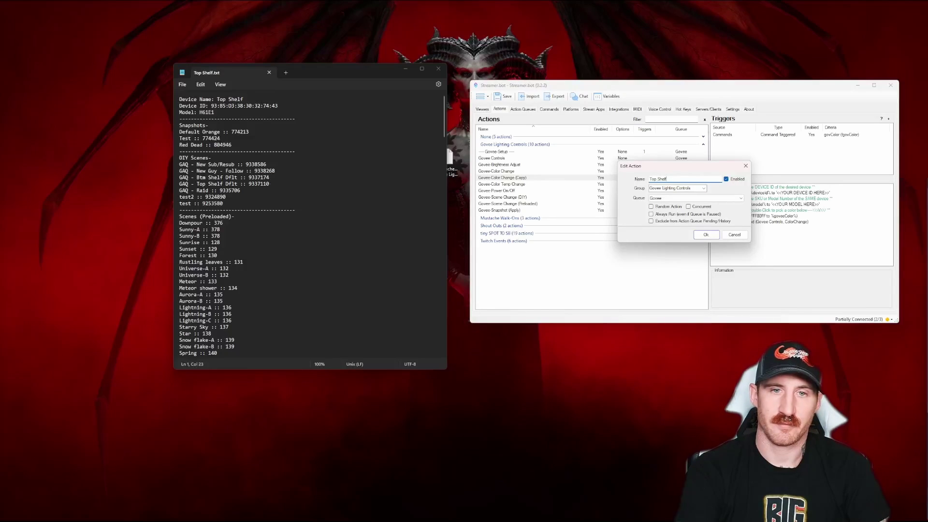
text(-Red)
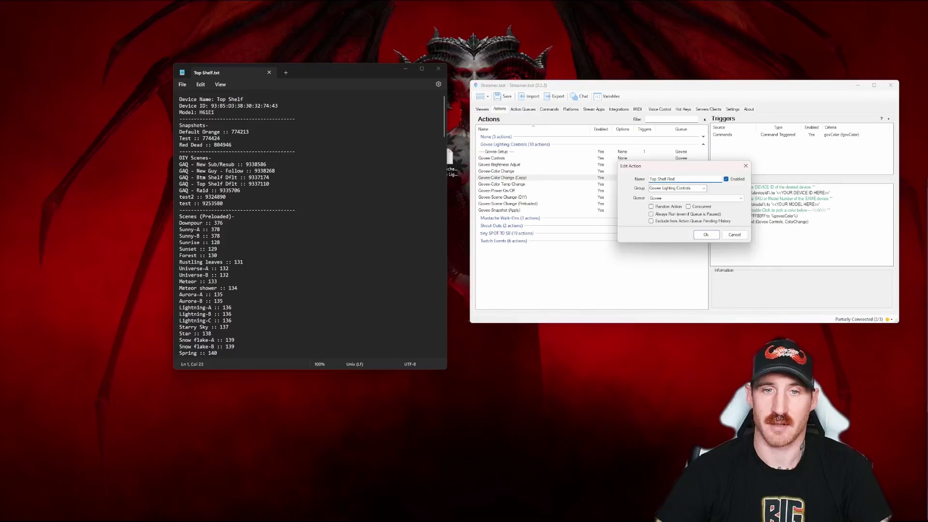
click(705, 235)
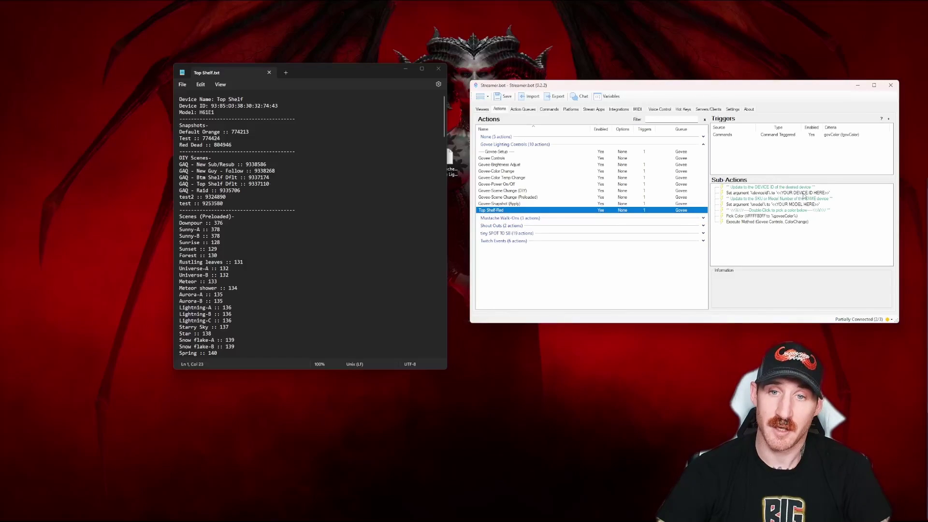
click(803, 193)
drag(281, 104, 211, 105)
key(ctrl+c)
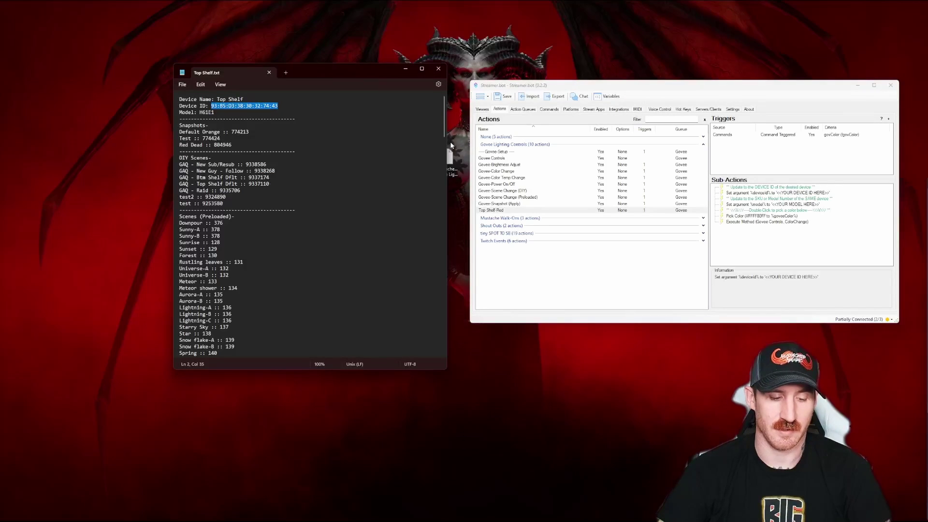
double_click(821, 193)
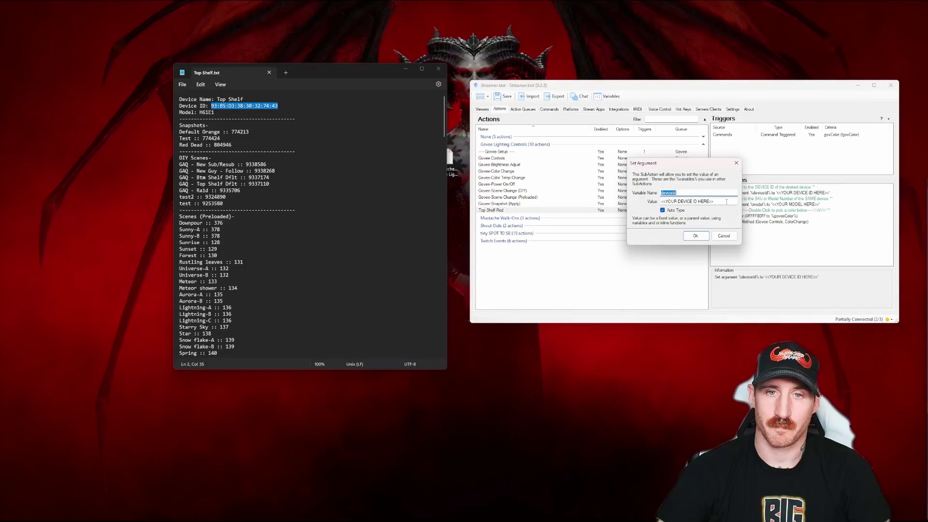
triple_click(726, 201)
key(ctrl+v)
click(695, 235)
Set the model argument of Top Shelf-Red to H61E1, as listed in Top Shelf.txt.
click(806, 205)
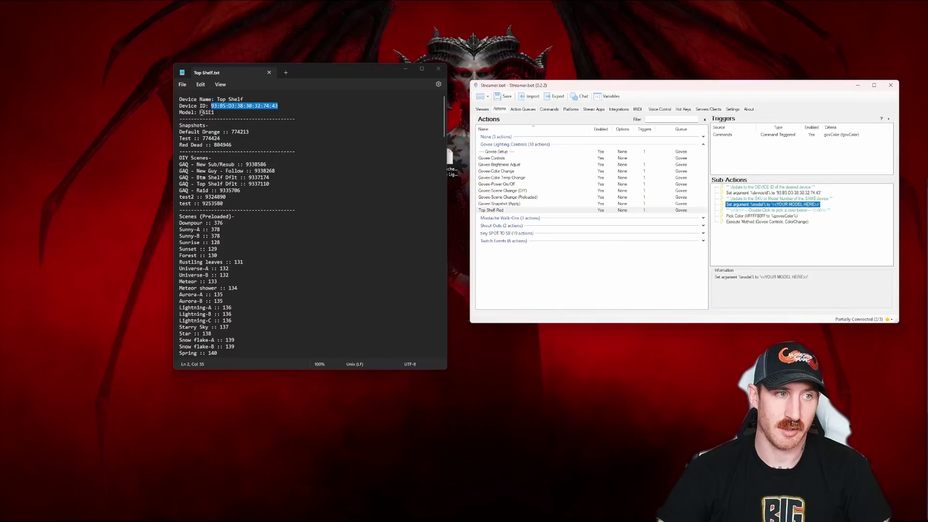
drag(201, 112, 213, 112)
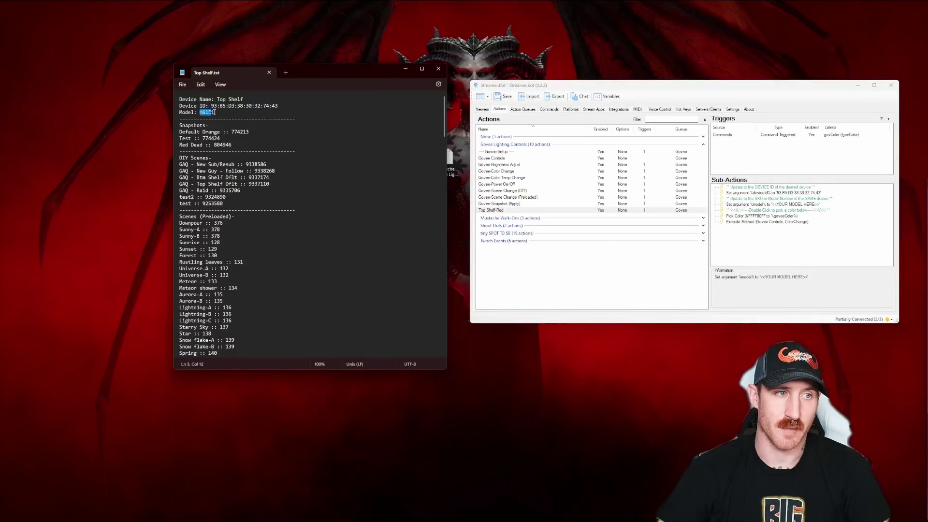
double_click(807, 206)
drag(709, 201, 642, 200)
text(H61E1)
click(695, 235)
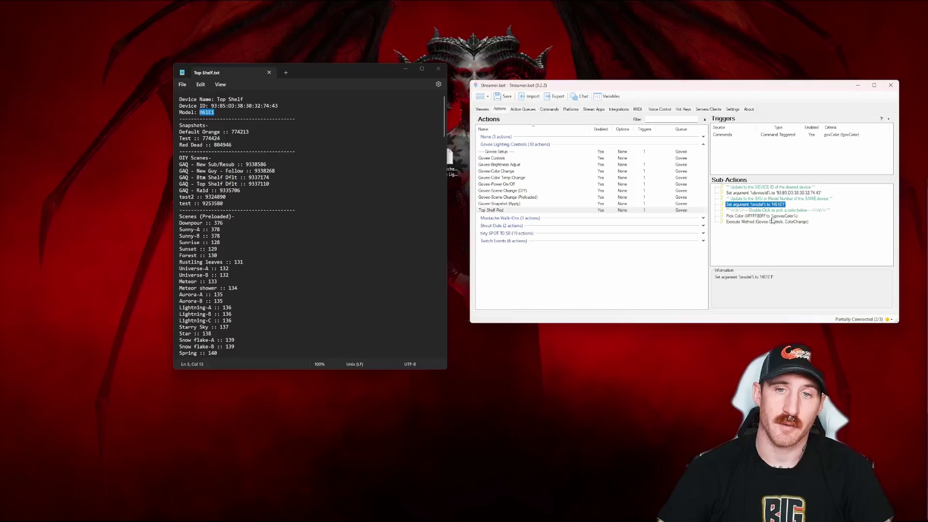
Set the Pick Color sub-action to a red custom color, #FF1711, and add it to the custom colors.
double_click(773, 217)
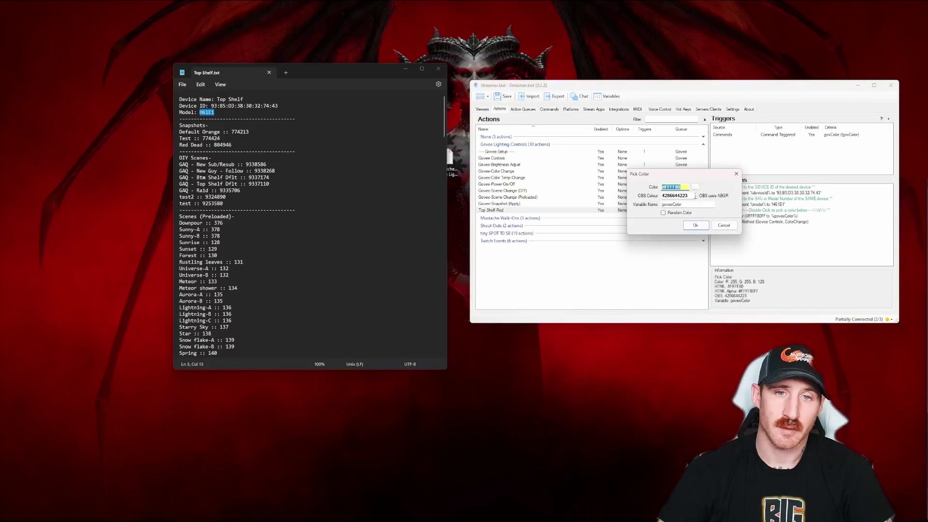
click(695, 186)
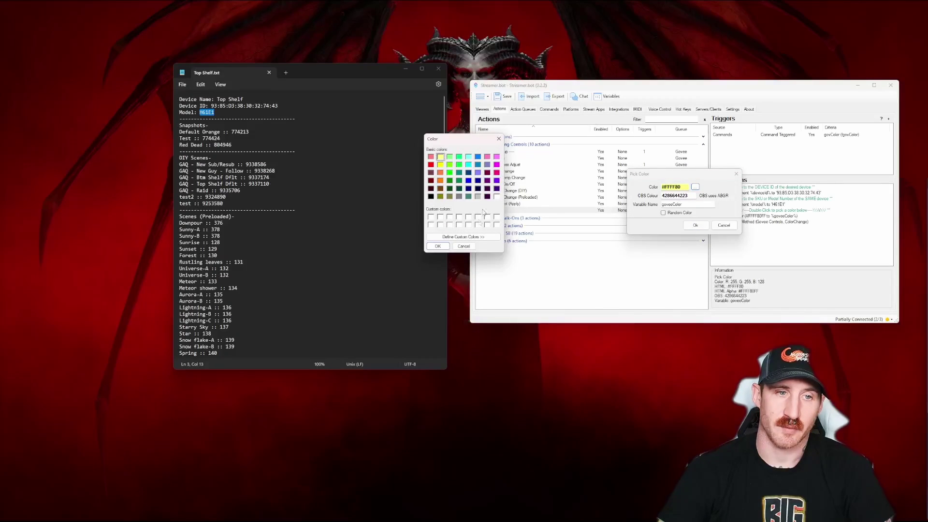
click(471, 236)
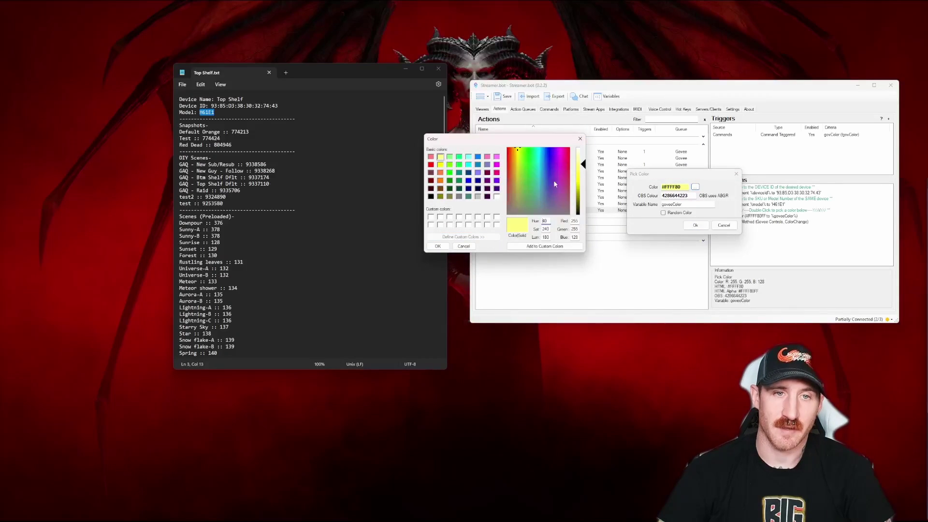
click(507, 150)
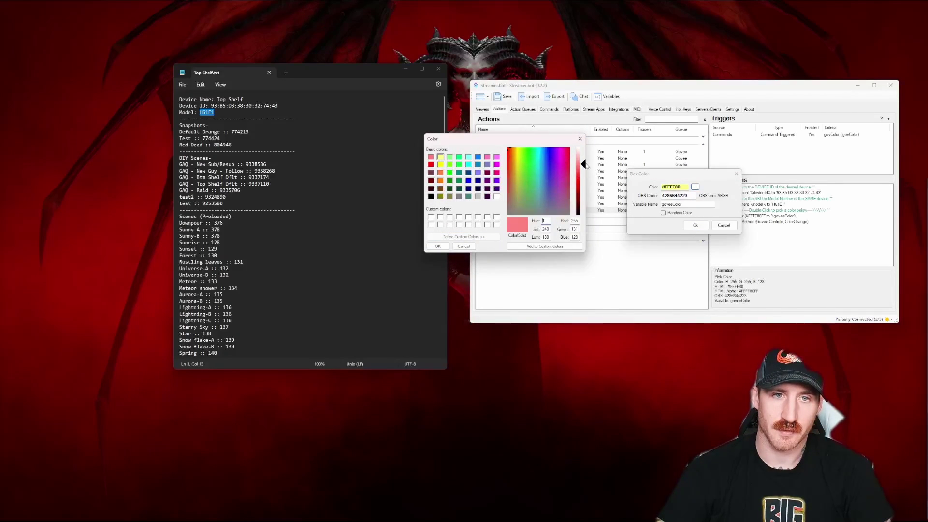
drag(583, 165, 584, 184)
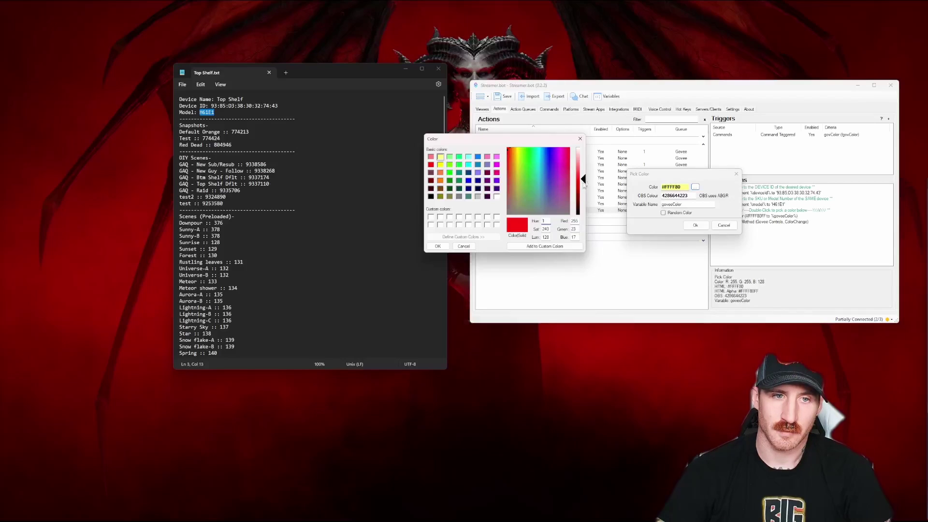
click(543, 248)
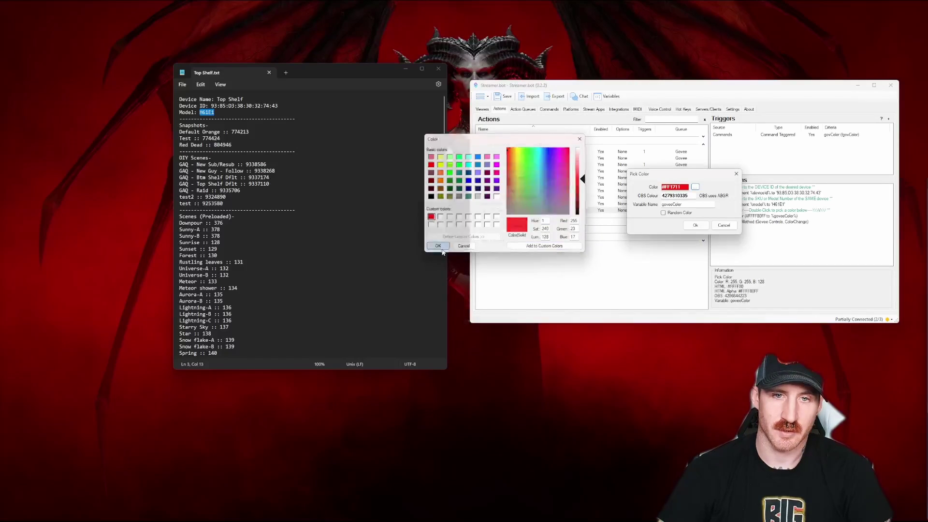
click(437, 246)
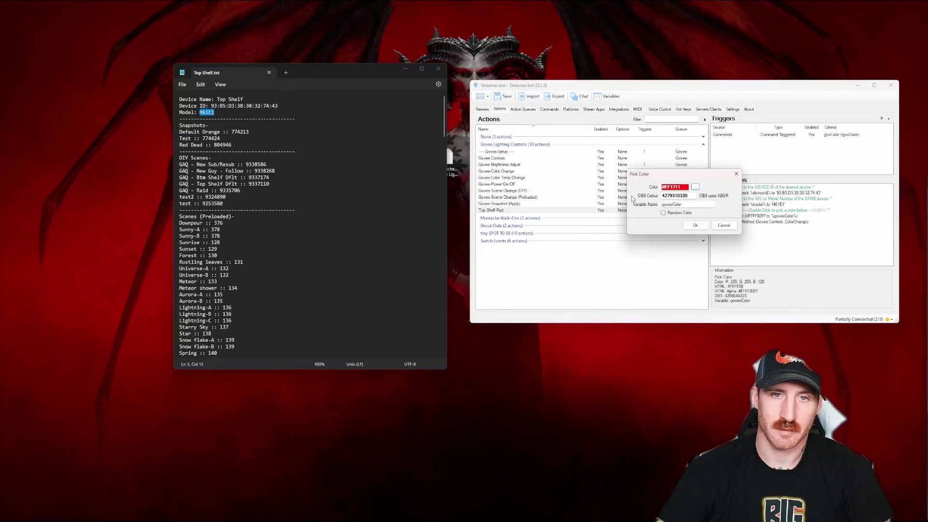
click(693, 226)
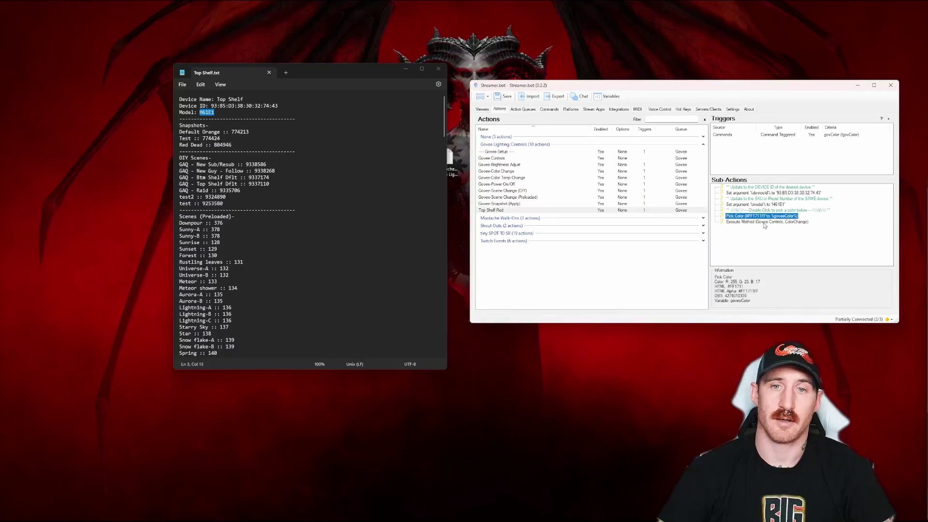
click(765, 230)
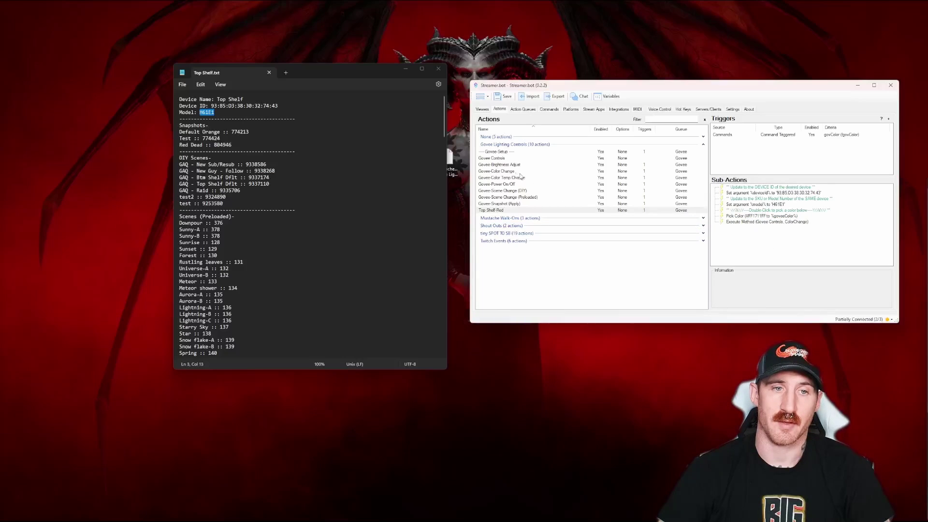
Save the configuration and test the command trigger of the Top Shelf-Red action.
click(504, 97)
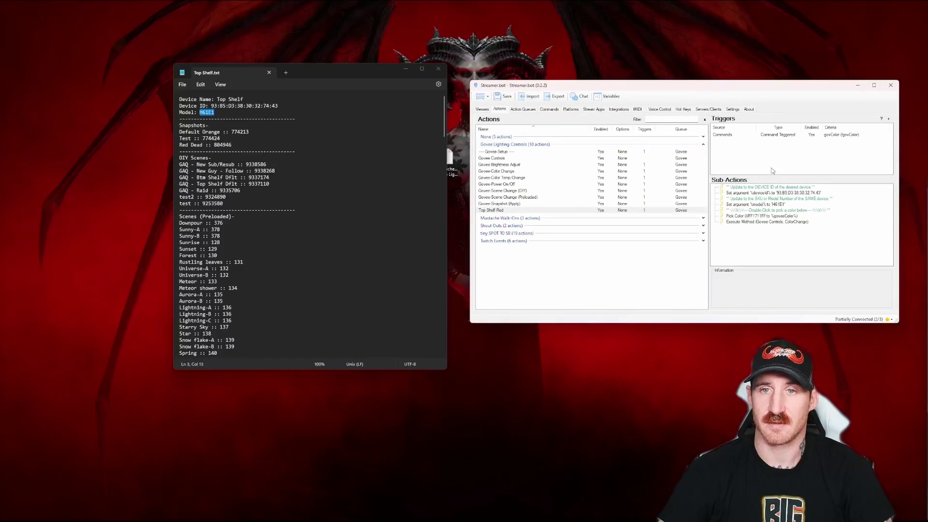
click(846, 138)
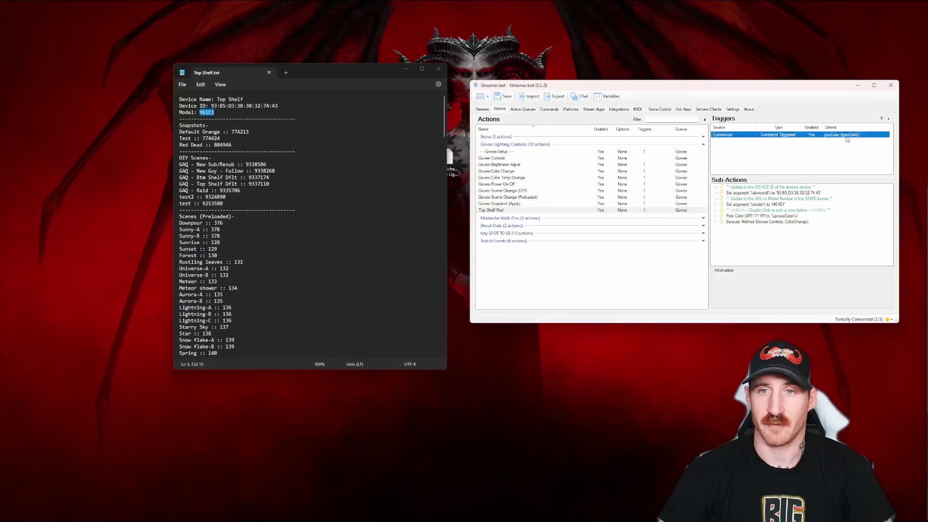
right_click(772, 135)
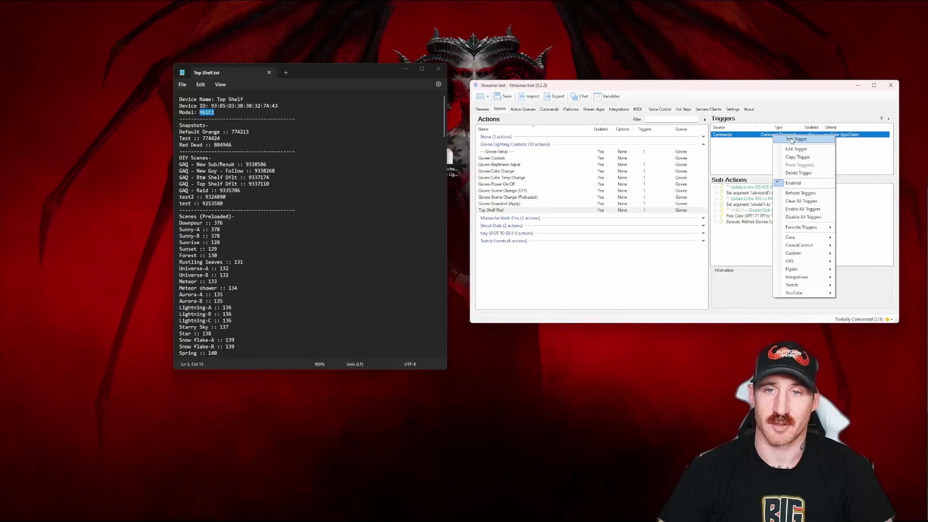
click(792, 139)
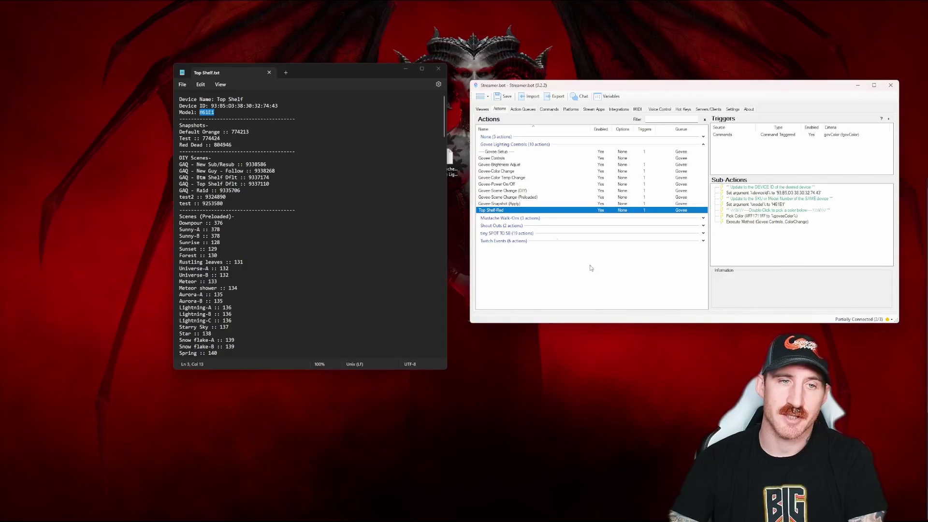
Look through the Govee-Color Change, Govee-Color Temp Change and Govee-Power On/Off actions.
click(513, 172)
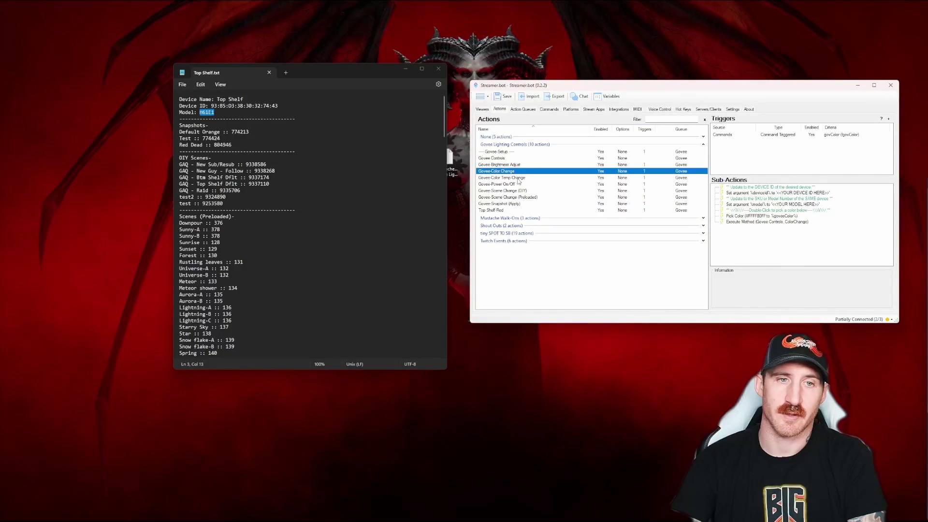
click(516, 178)
click(519, 184)
Duplicate the device ID argument, model argument and ColorChange Execute Method sub-actions in Top Shelf-Red.
click(501, 211)
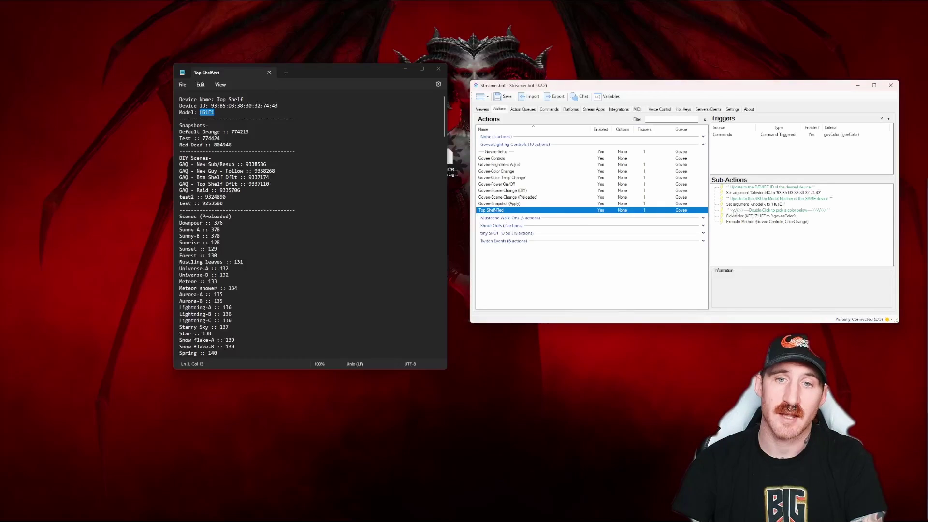
click(762, 193)
right_click(762, 195)
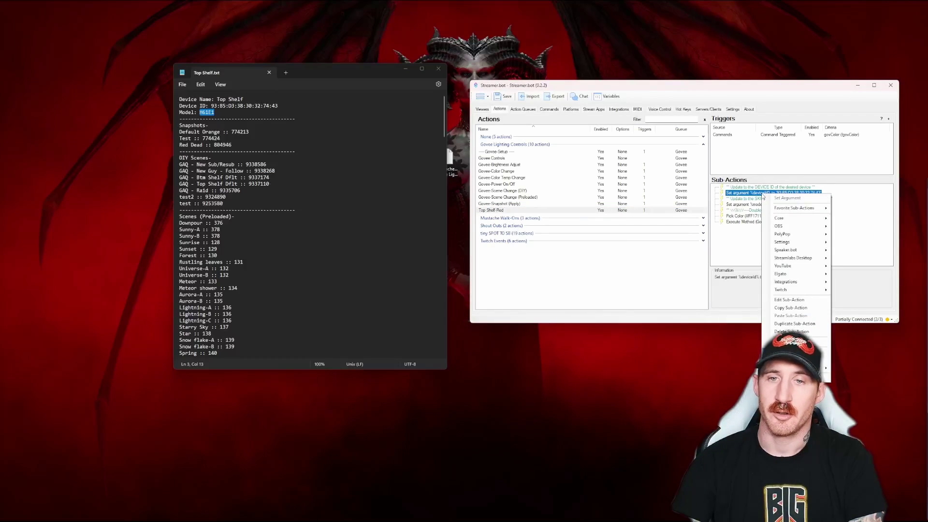
click(817, 325)
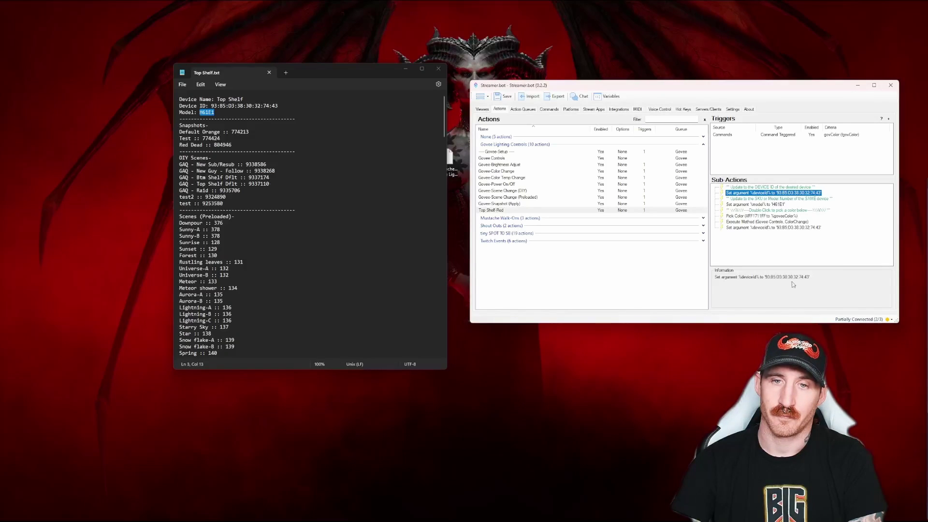
right_click(769, 205)
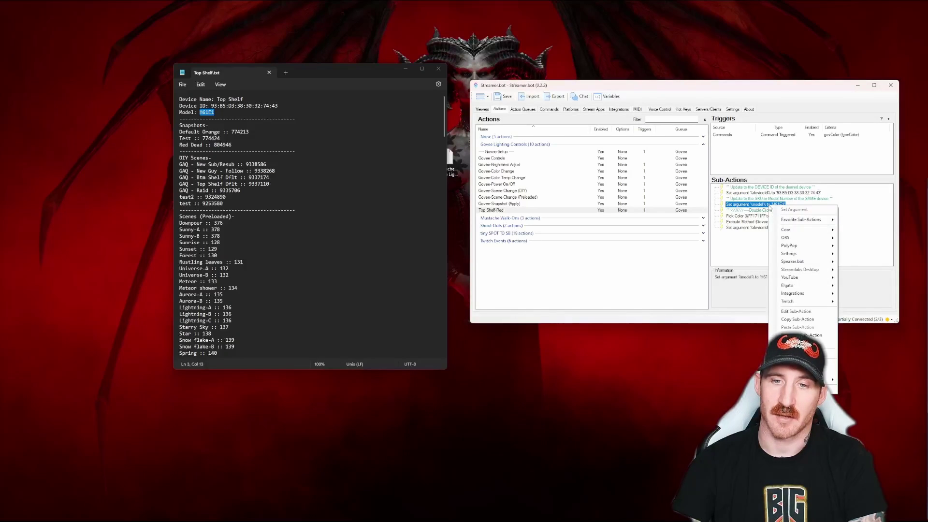
click(805, 334)
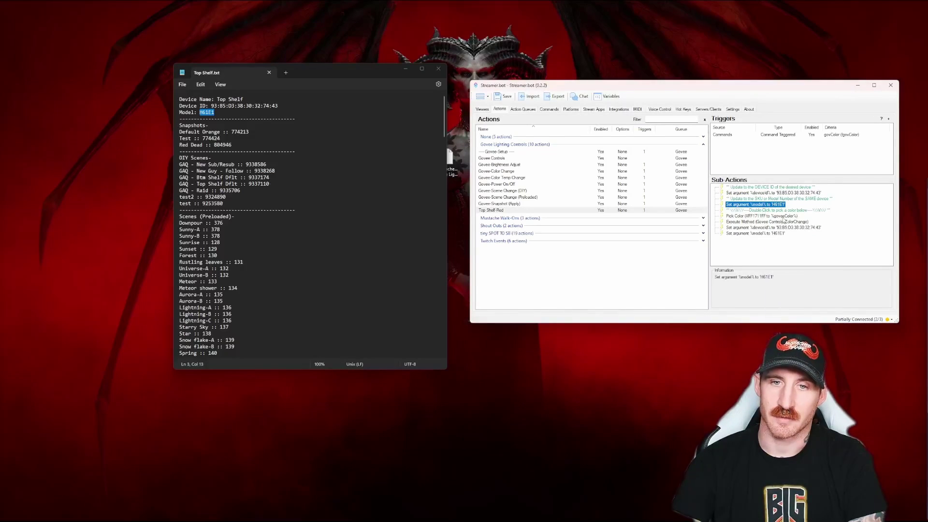
right_click(784, 222)
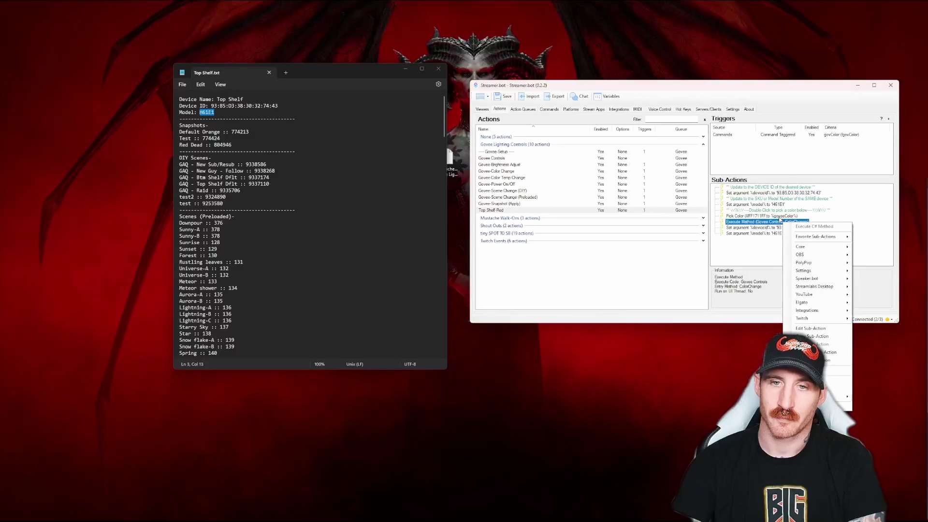
click(824, 360)
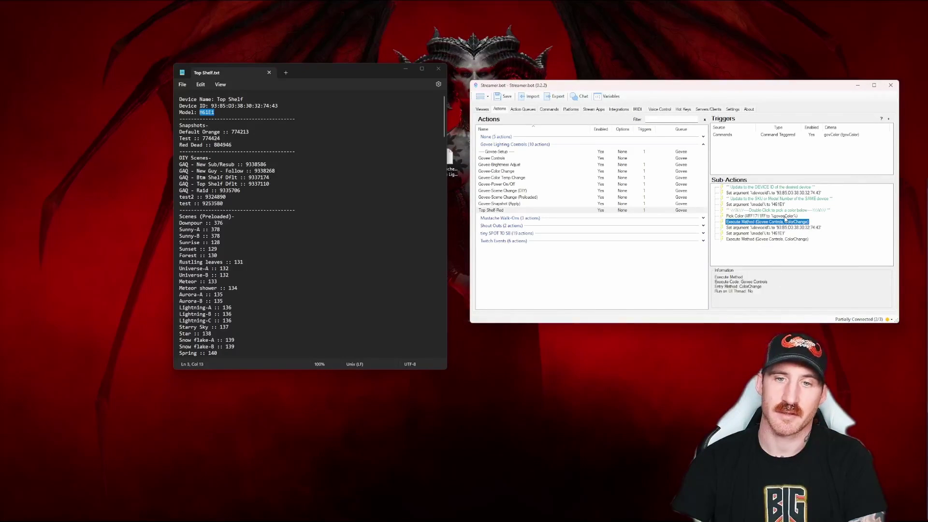
Check the Pick Color sub-action and the value of the duplicated device ID argument, leaving both as they are.
click(785, 217)
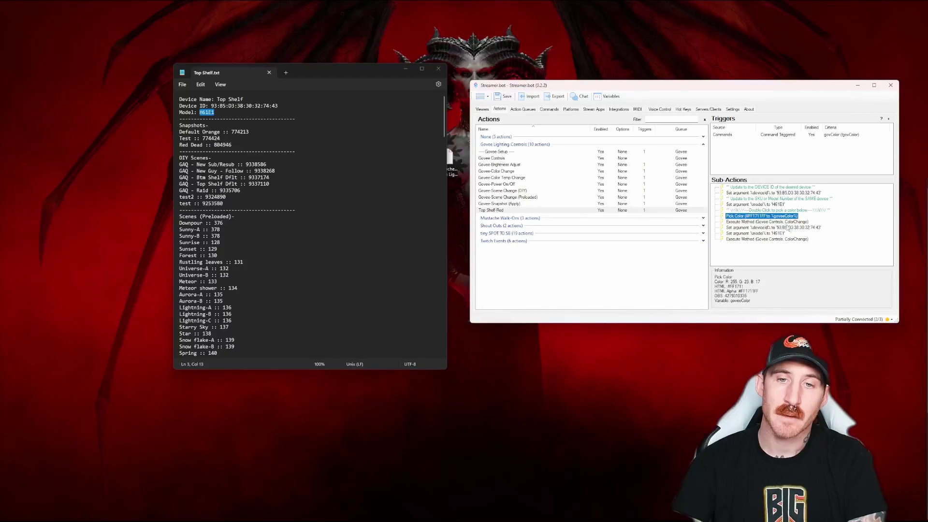
double_click(795, 228)
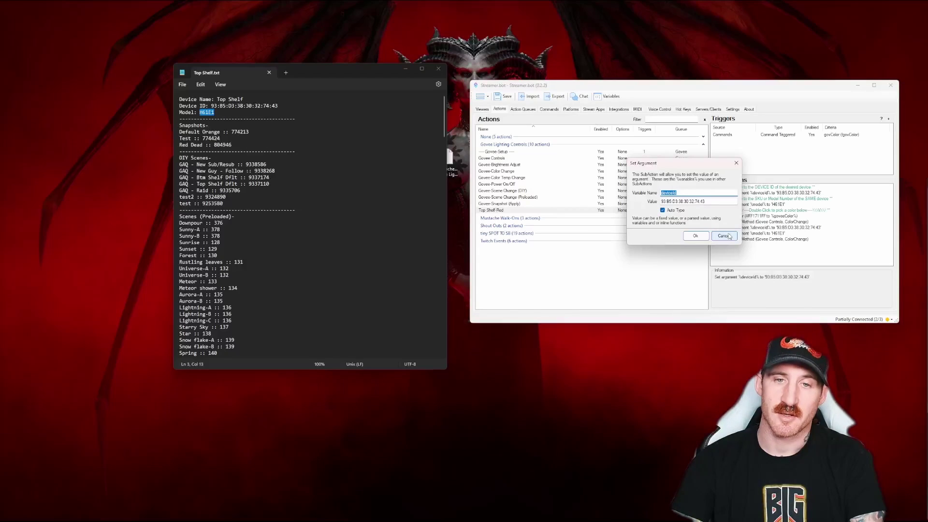
click(695, 235)
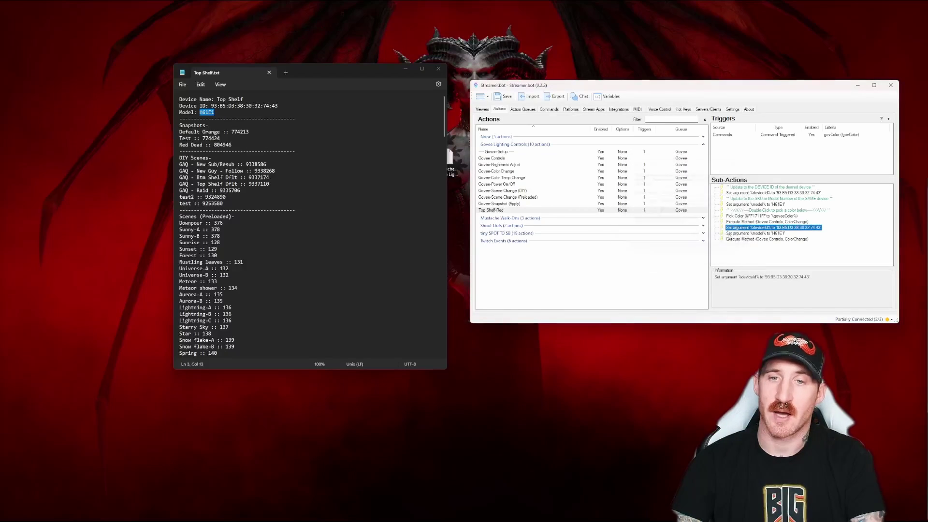
Review the Top Shelf-Red sub-actions in order, from the first device ID argument through the duplicated model argument and ColorChange Execute Method.
double_click(775, 233)
click(729, 235)
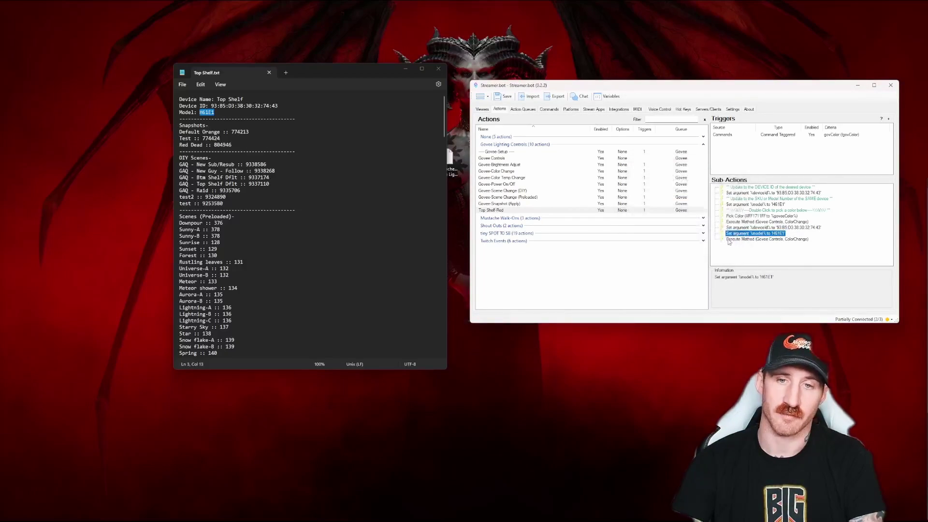
click(760, 239)
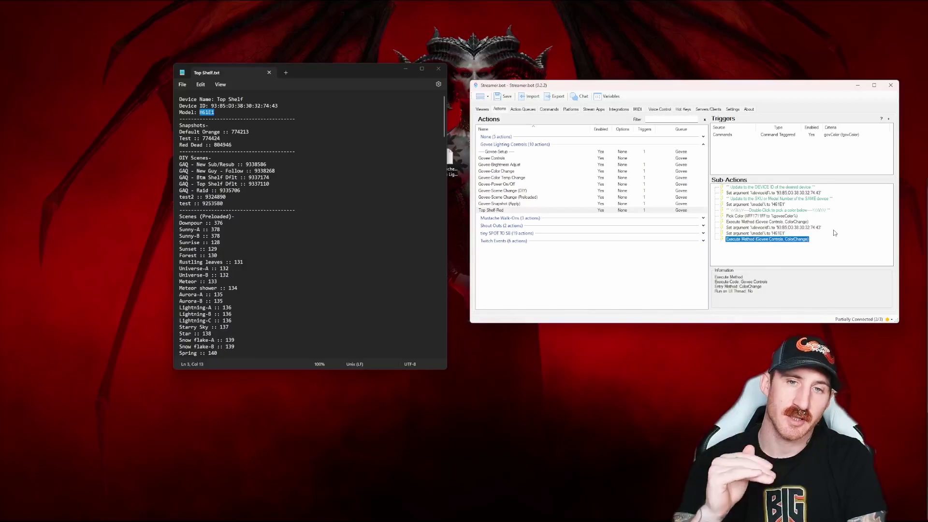
click(798, 193)
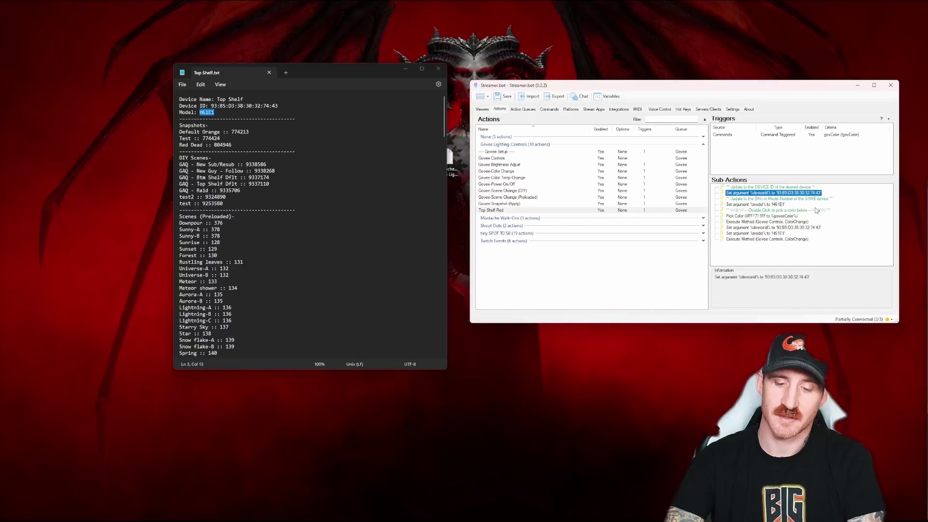
key(Down)
key(Down)
key(Down)
key(Down)
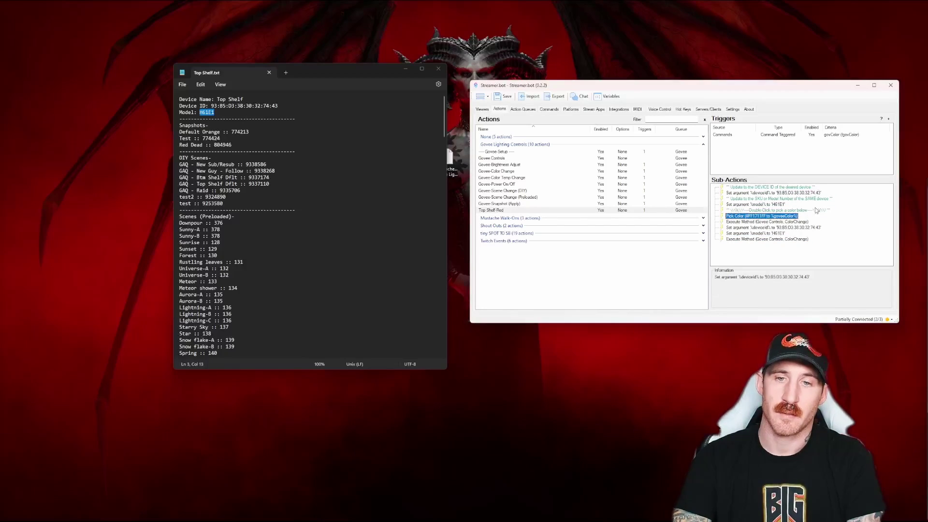
key(Down)
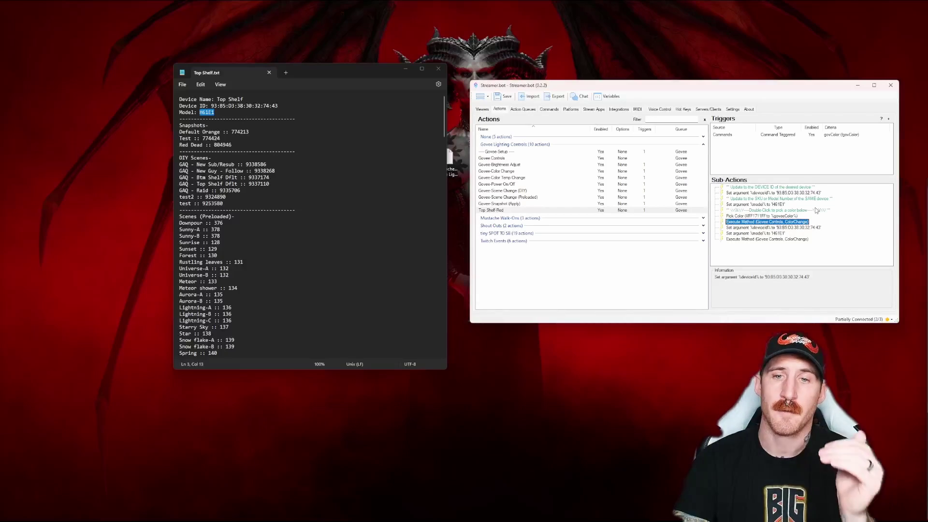
key(Down)
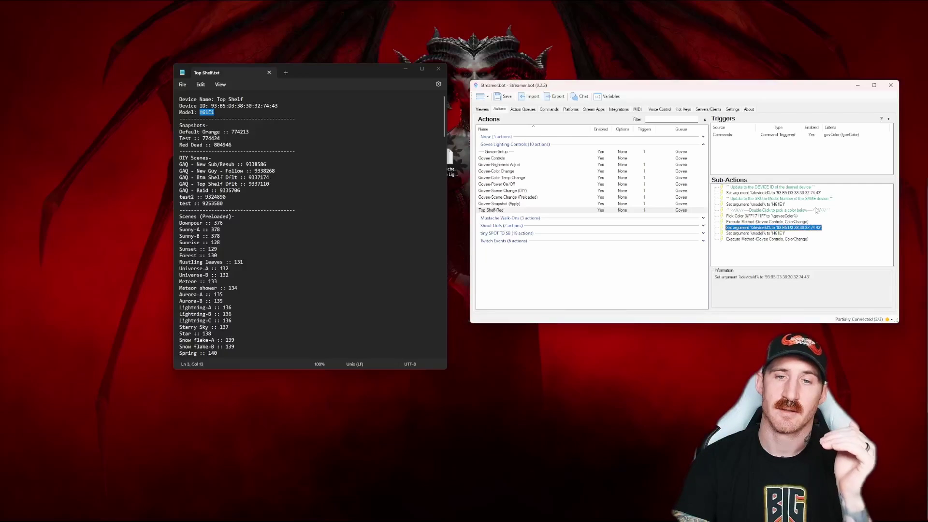
key(Down)
key(Down)
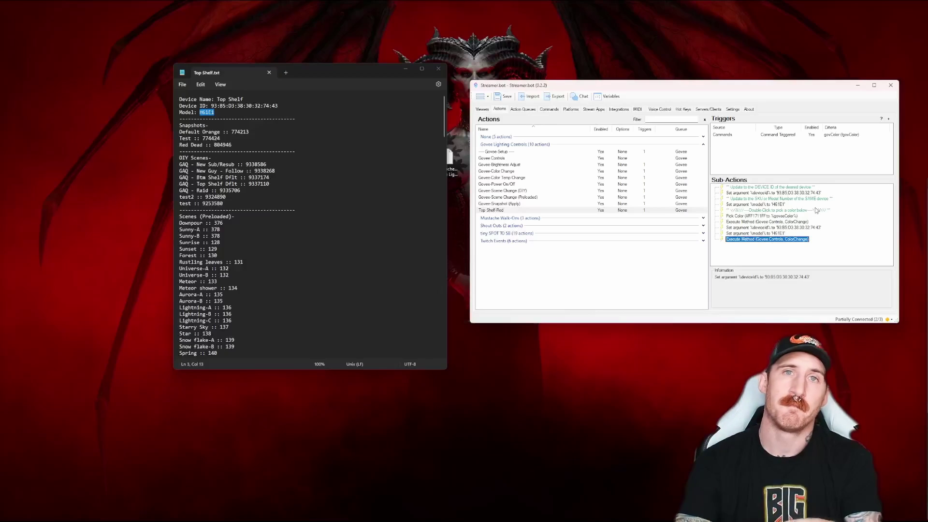
Check the command trigger of Top Shelf-Red and the trigger categories available to add, without adding one.
click(780, 135)
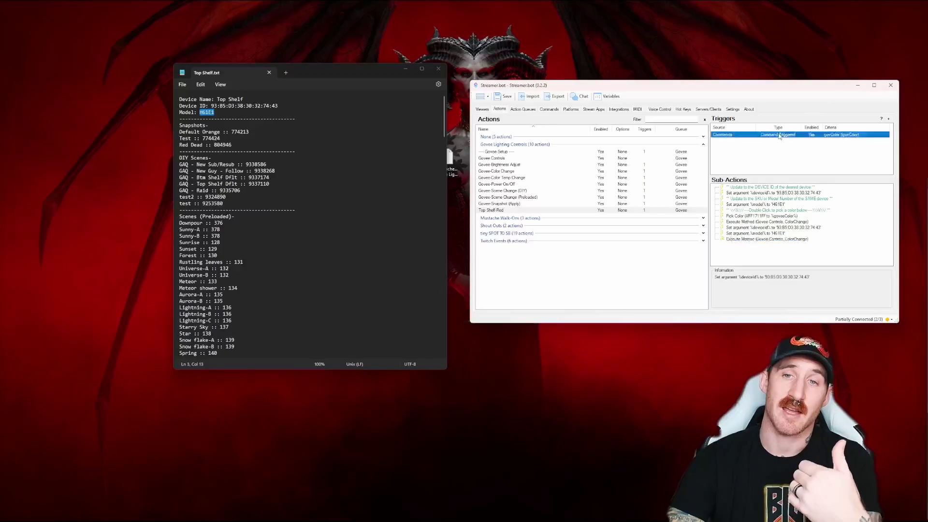
right_click(731, 150)
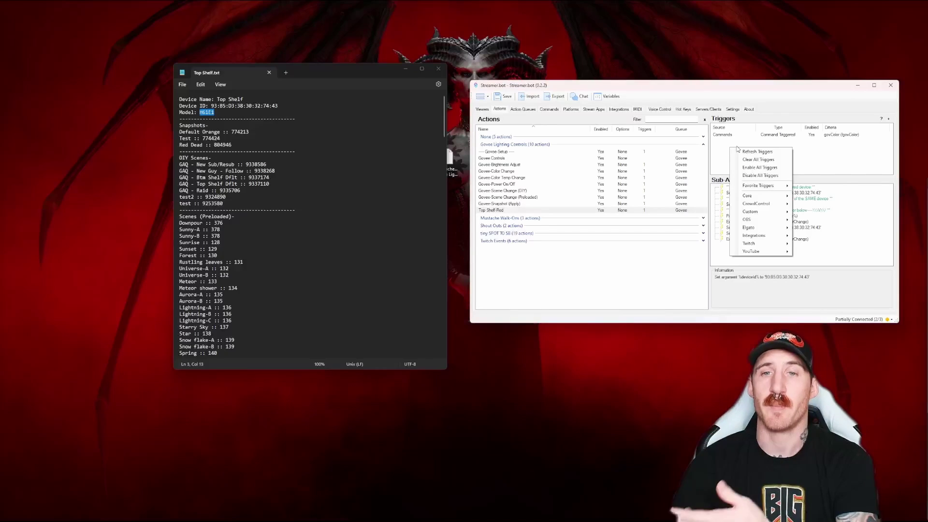
click(817, 161)
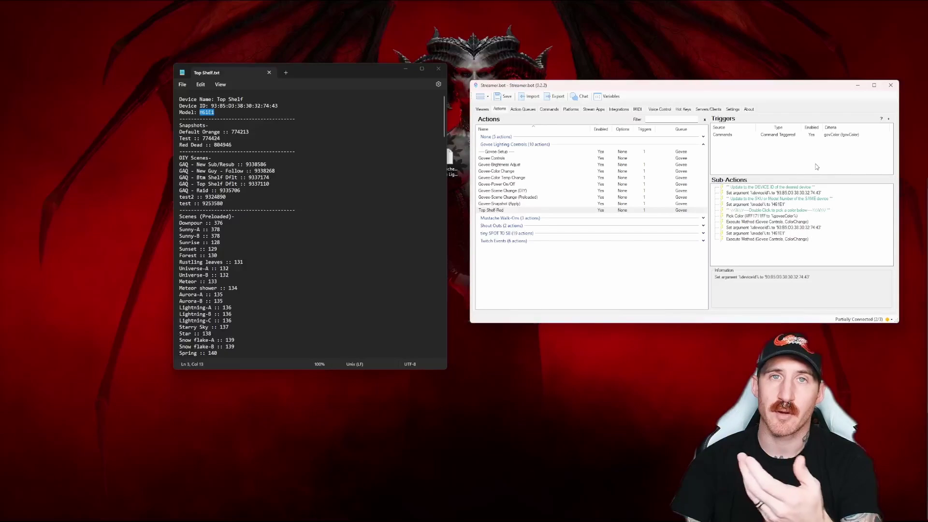